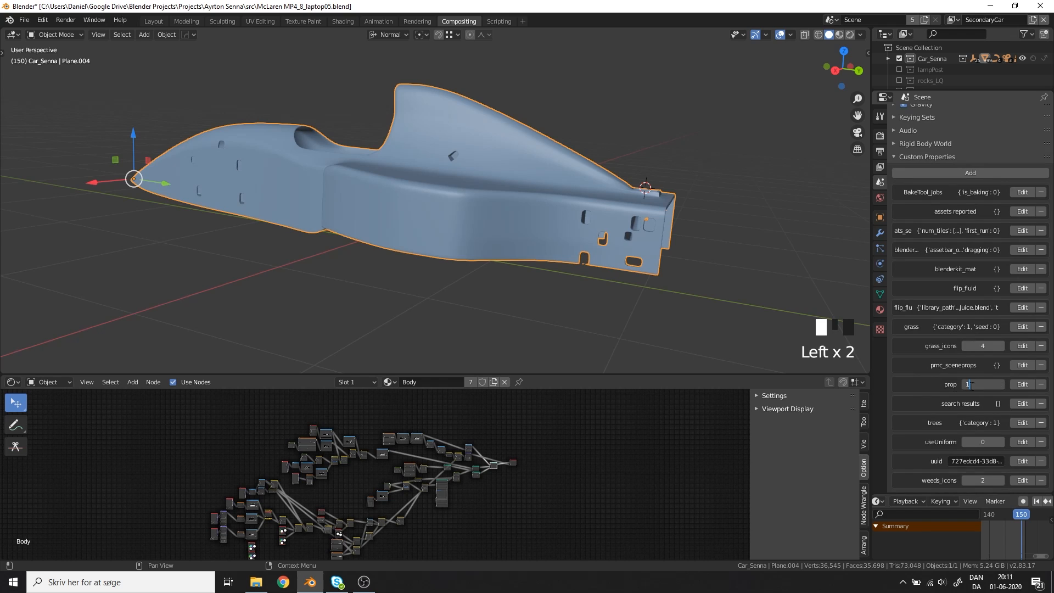
Rename the scene's custom property prop as enableBools.
left_click(1019, 385)
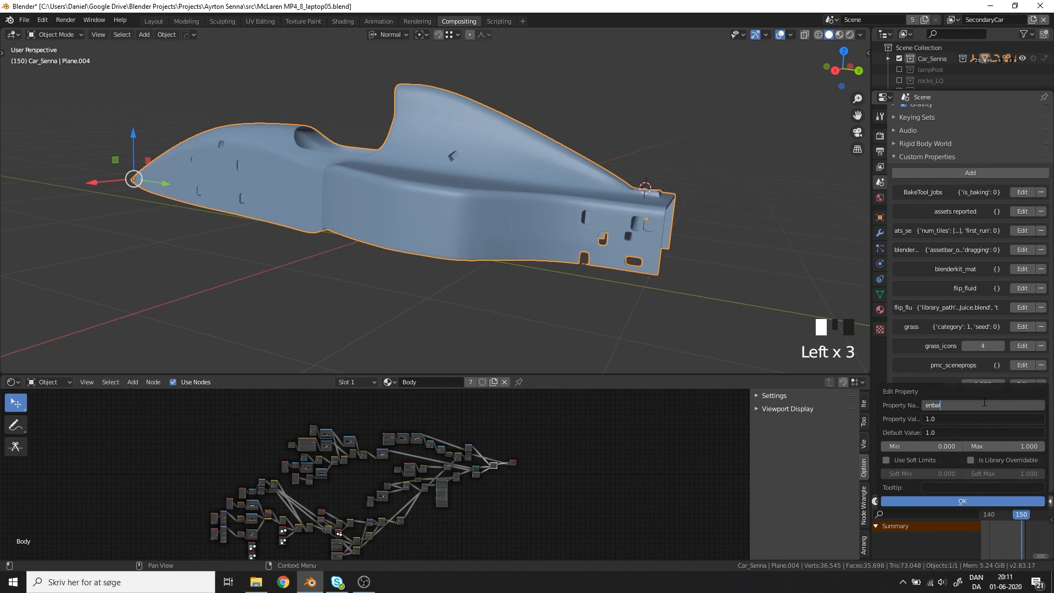
type("enableBools")
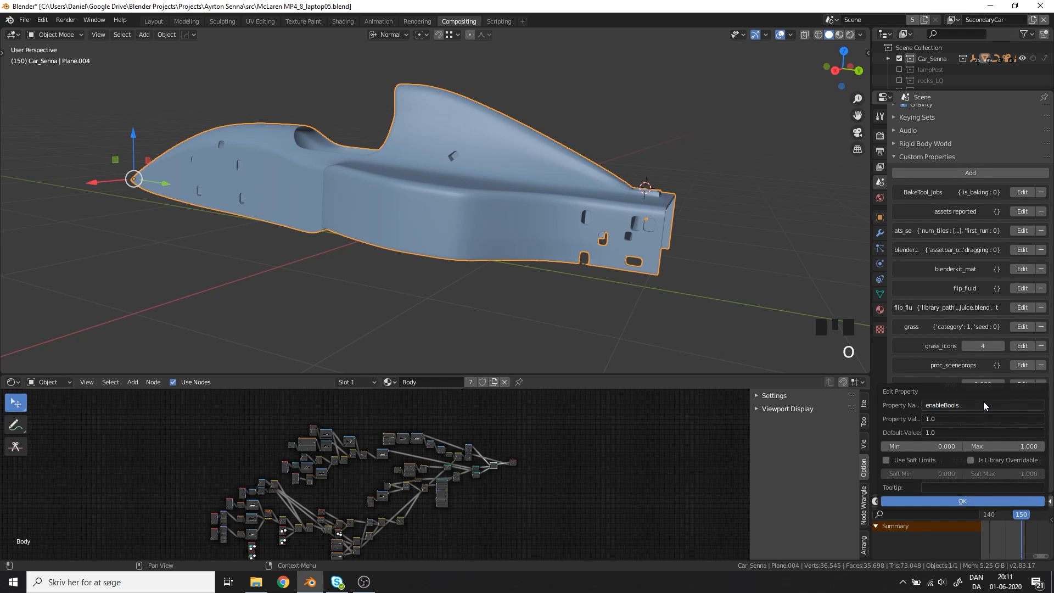
left_click(974, 502)
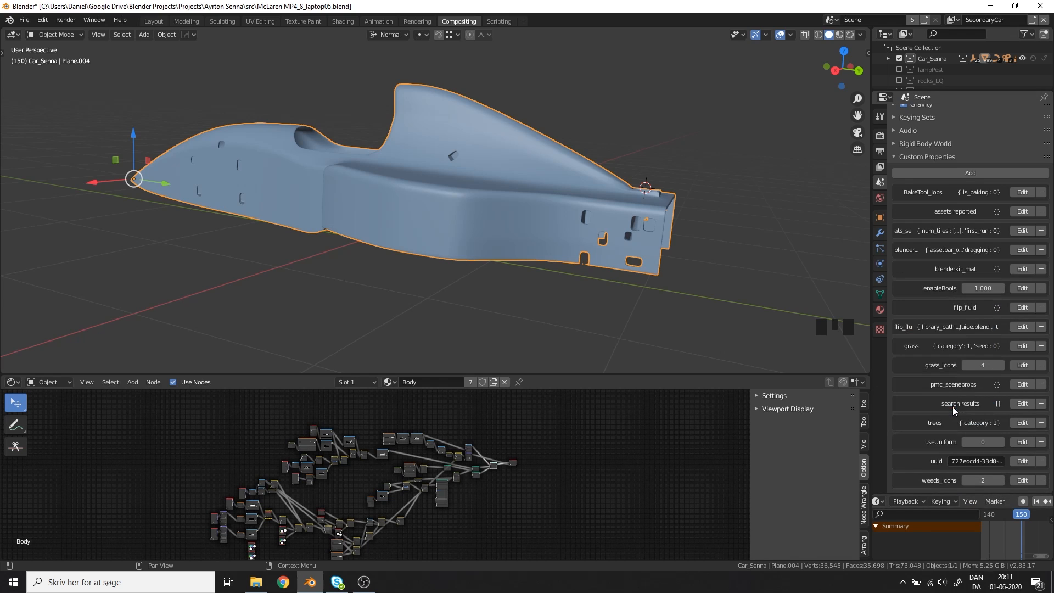
Paste the copied driver onto the viewport visibility of all the body's BTool boolean modifiers and its final Bevel modifier.
left_click(879, 233)
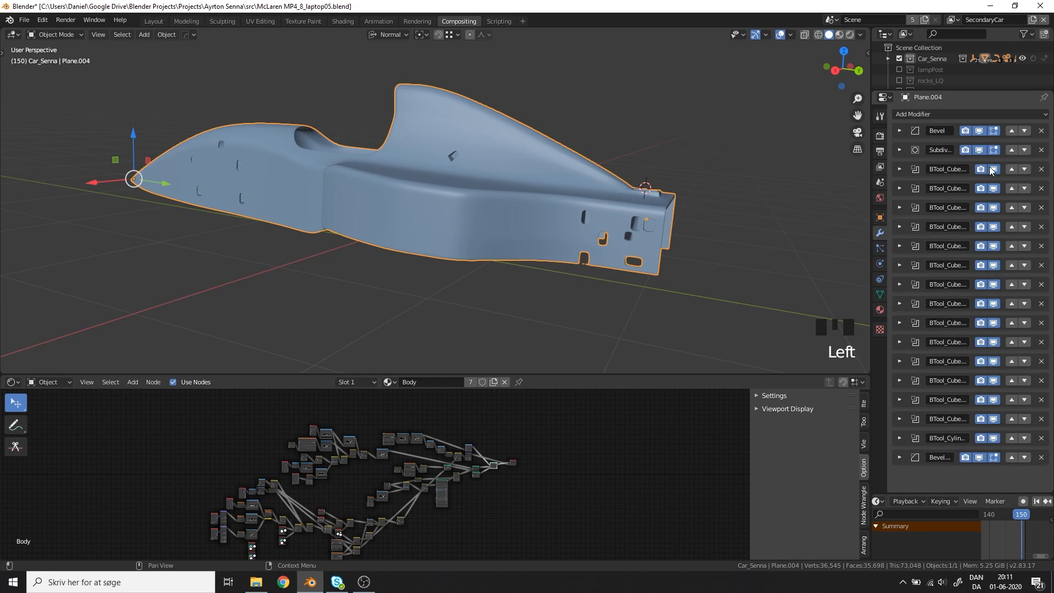
left_click(993, 191)
right_click(993, 188)
left_click(993, 189)
right_click(993, 207)
left_click(993, 208)
right_click(994, 226)
left_click(993, 226)
right_click(994, 245)
left_click(993, 284)
right_click(994, 303)
left_click(995, 303)
right_click(999, 312)
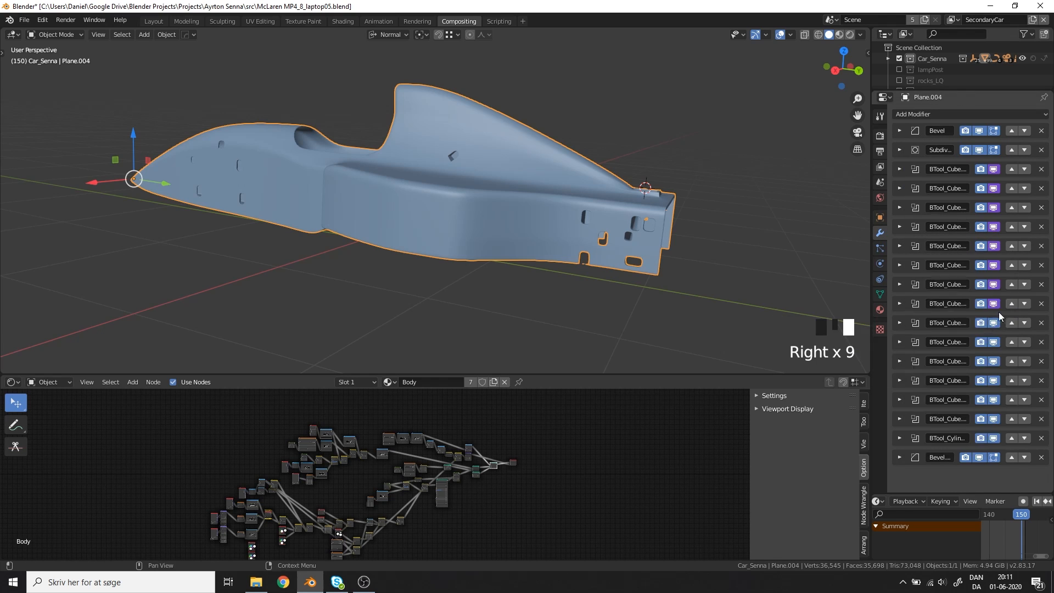
left_click(996, 359)
right_click(996, 380)
left_click(996, 380)
right_click(996, 400)
left_click(996, 400)
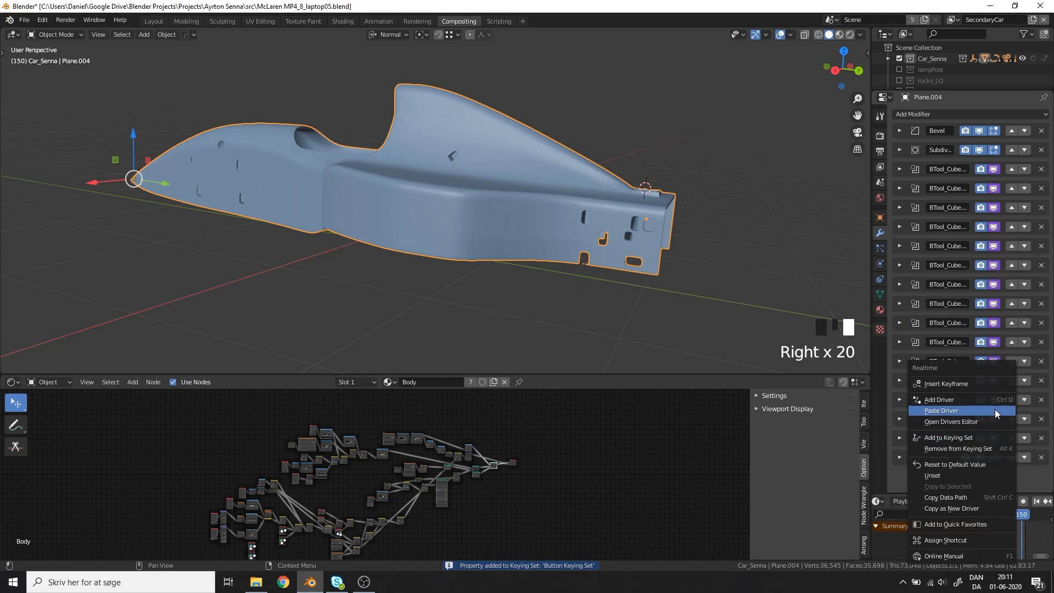
left_click(992, 462)
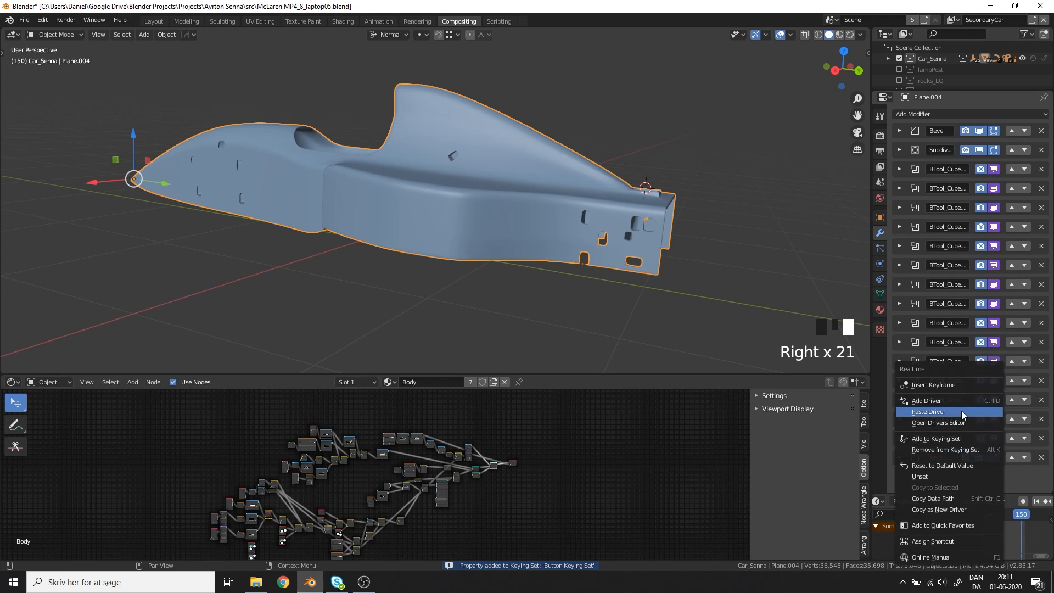
scroll(924, 446, "down", 3)
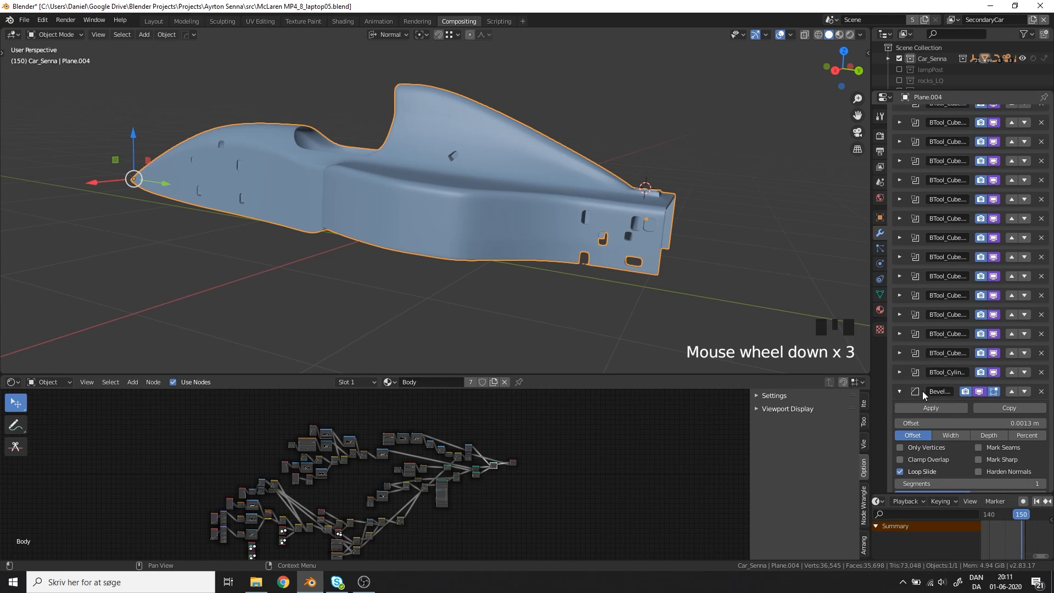
scroll(930, 394, "up", 2)
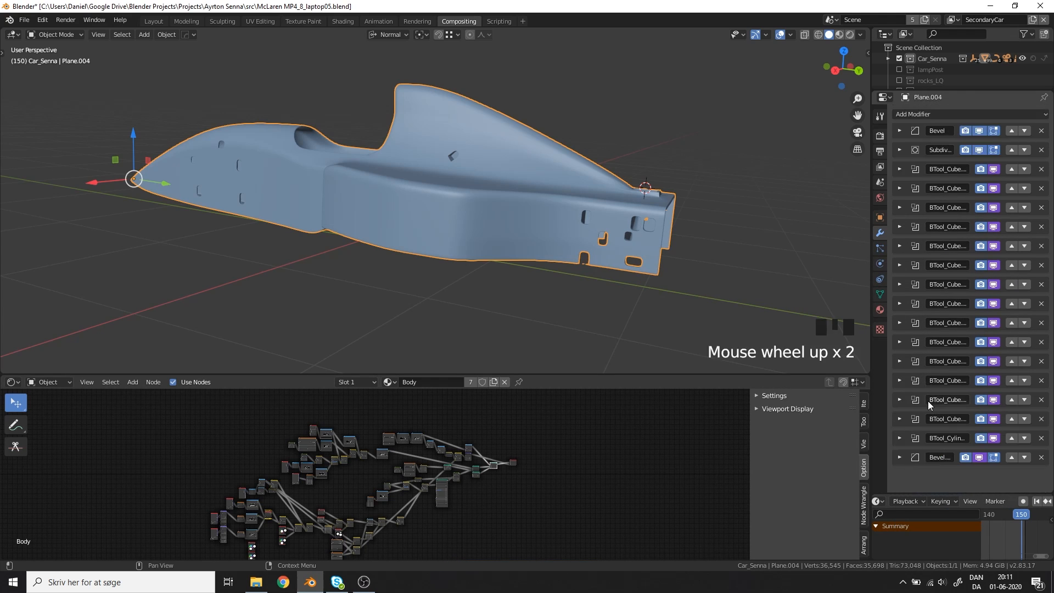
Set the scene's enableBools property to 0 and try moving the car body in the viewport.
left_click(880, 182)
scroll(975, 390, "down", 4)
middle_click_drag(983, 287, 983, 301)
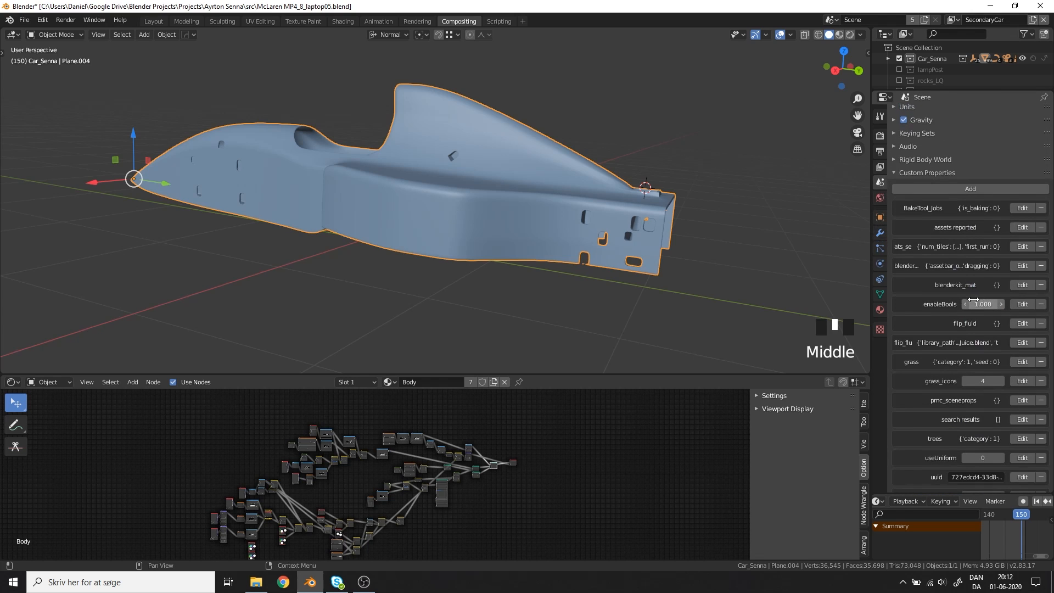
scroll(414, 165, "down", 1)
key("g")
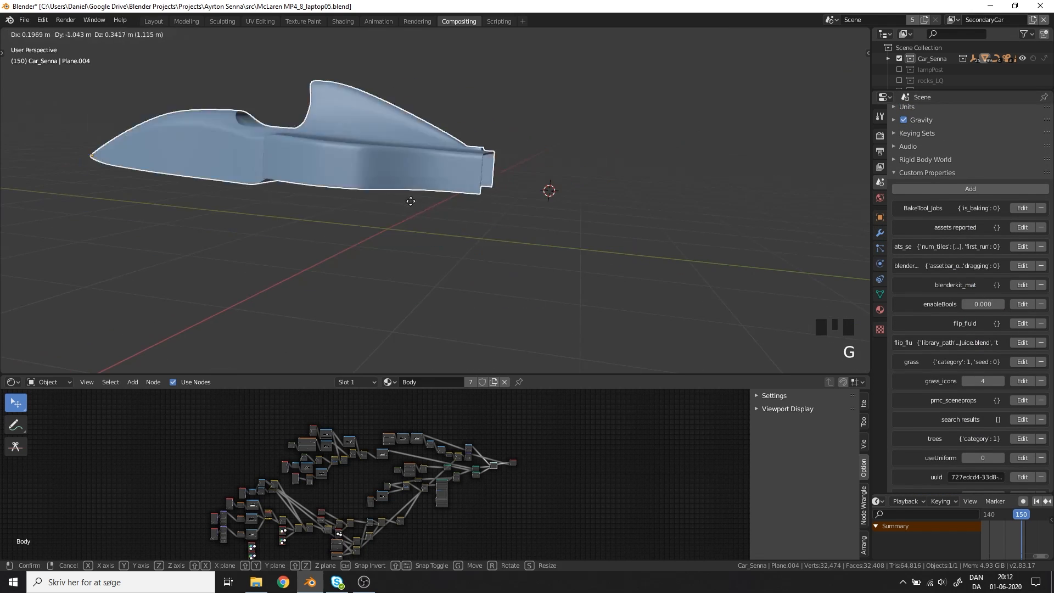
middle_click_drag(421, 156, 414, 177)
scroll(436, 180, "down", 2)
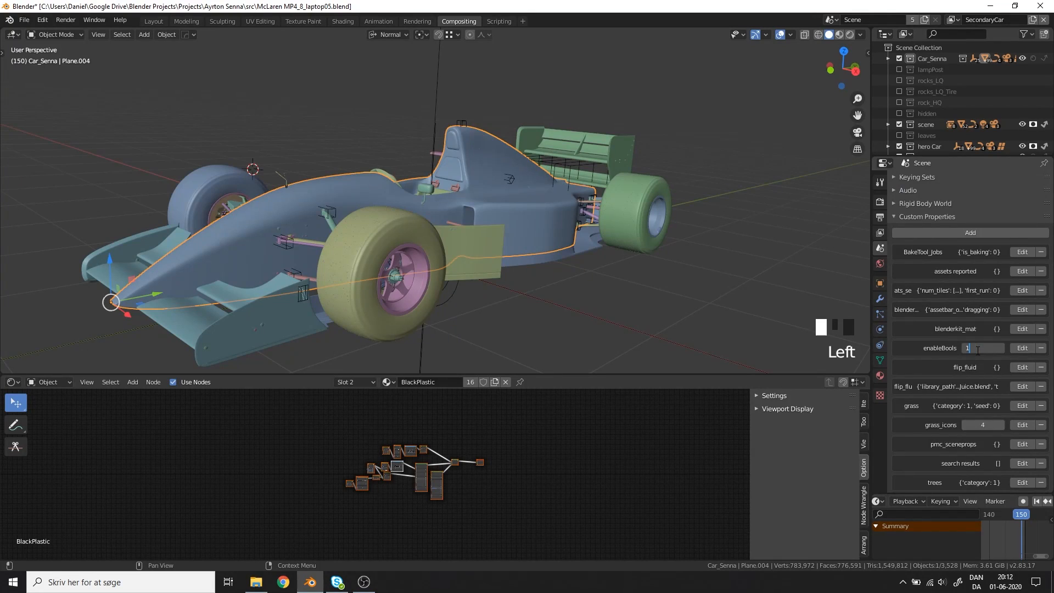
Set enableBools to 0 for the full car and try moving the side plates behind the front wheels.
key("Return")
middle_click_drag(520, 219, 816, 295)
middle_click_drag(576, 233, 484, 239)
left_click(364, 256)
key("g")
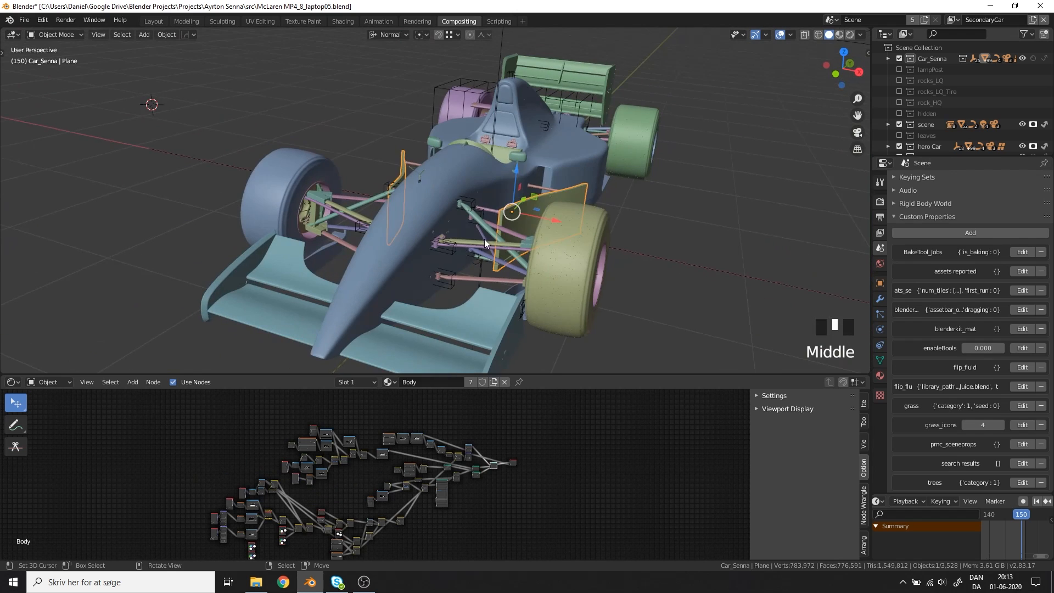
Examine the front suspension arms and the points where they meet the car body.
right_click(469, 238)
right_click(477, 250)
scroll(572, 310, "up", 5)
middle_click_drag(572, 310, 597, 268)
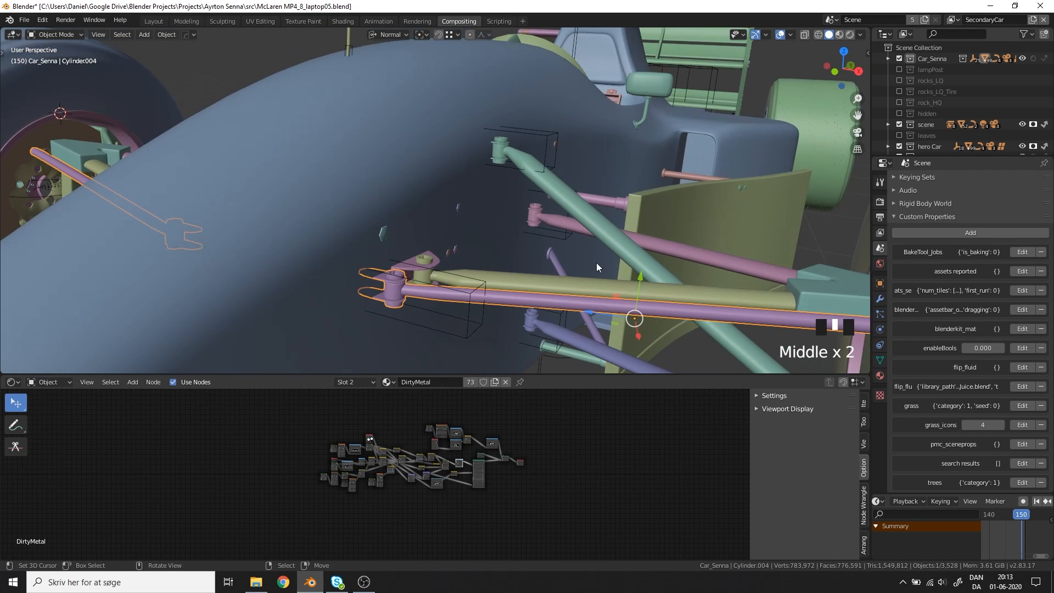
scroll(388, 272, "down", 5)
middle_click_drag(388, 273, 440, 224, "shift")
right_click(397, 277)
scroll(409, 279, "up", 5)
scroll(399, 257, "down", 1)
right_click(349, 150)
right_click(374, 222)
right_click(374, 222)
Add a NURBS path at the rear of the car and scale its points in Edit Mode with X-ray enabled.
key("g")
key("shift+a")
left_click(555, 320)
key("Tab")
key("alt+z")
key("KP_Decimal")
key("s")
left_click(512, 212)
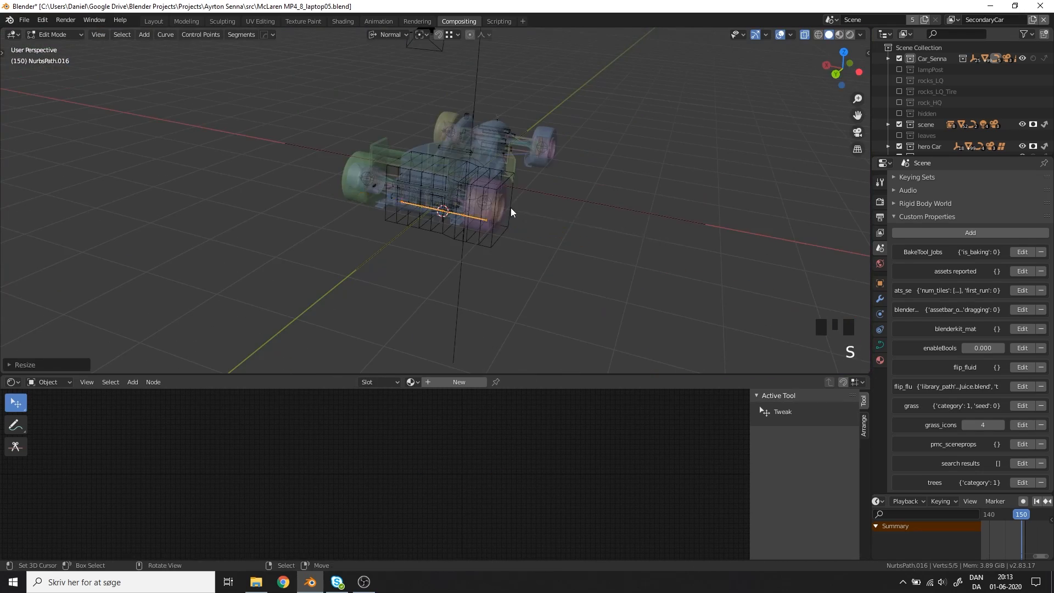
Shape the path into a cable by moving and extruding its control points near the rear exhaust pipes and suspension.
scroll(511, 212, "up", 9)
key("a")
key("Tab")
key("g")
key("shift+z")
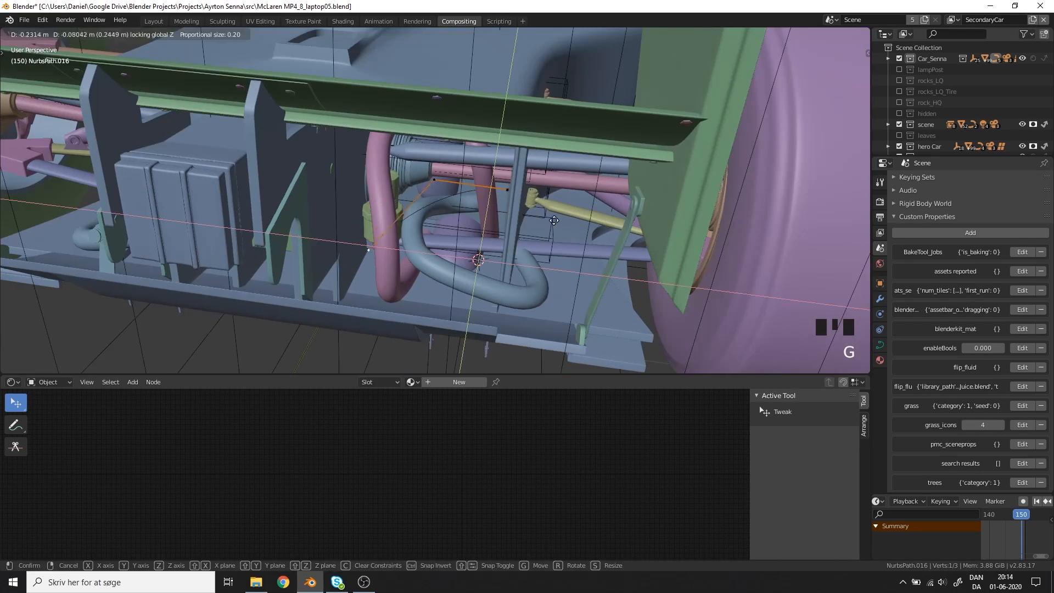
left_click(530, 288)
middle_click_drag(530, 287, 360, 253)
key("g")
left_click(384, 226)
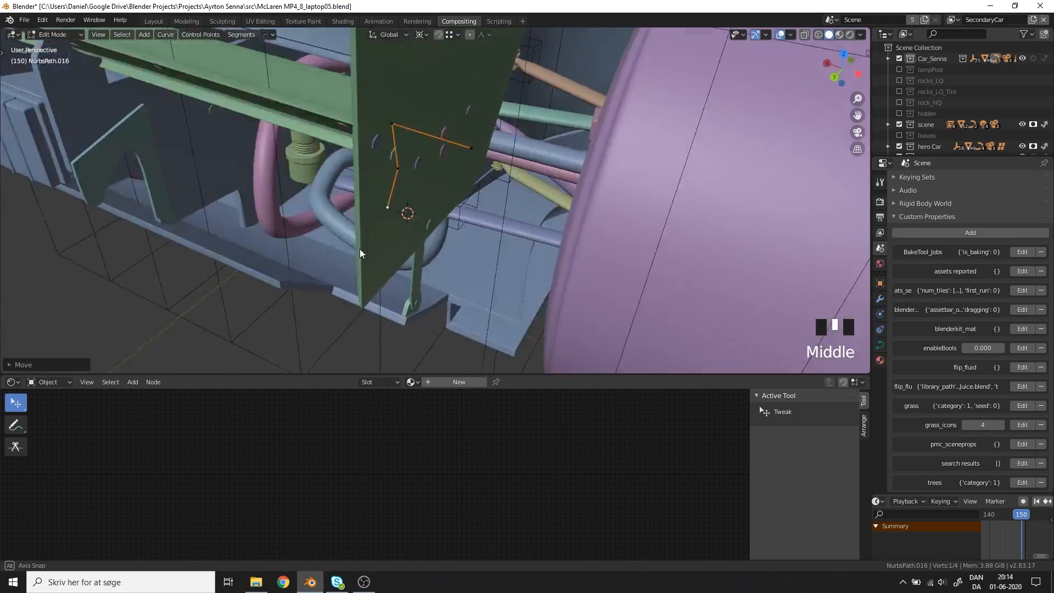
key("e")
left_click(375, 339)
middle_click_drag(452, 295, 301, 236)
Show the curve's Bevel settings and delete the cable path.
scroll(353, 290, "down", 4)
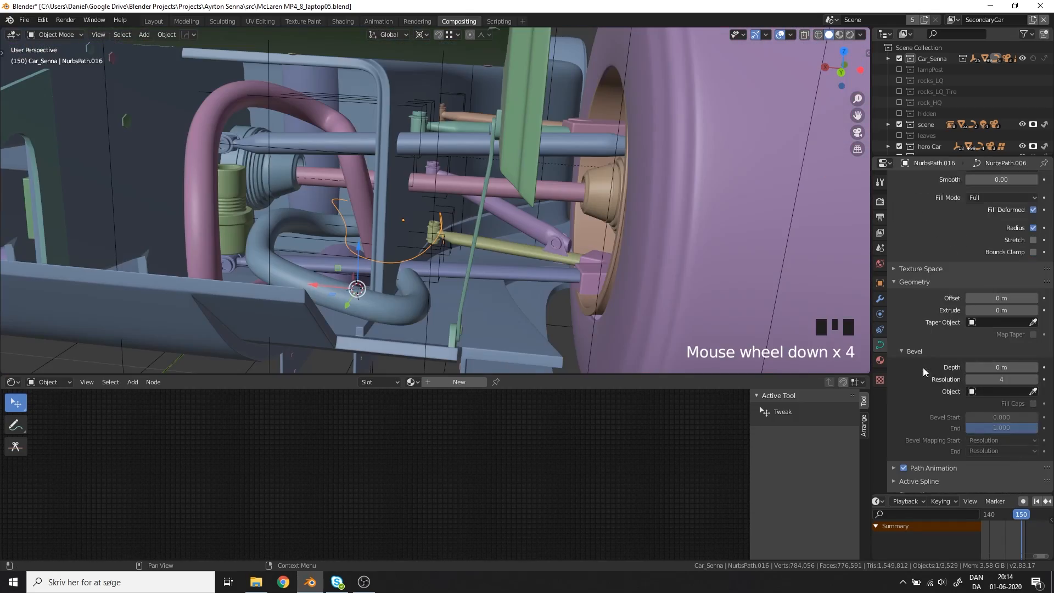
middle_click_drag(357, 247, 379, 236)
scroll(412, 201, "up", 2)
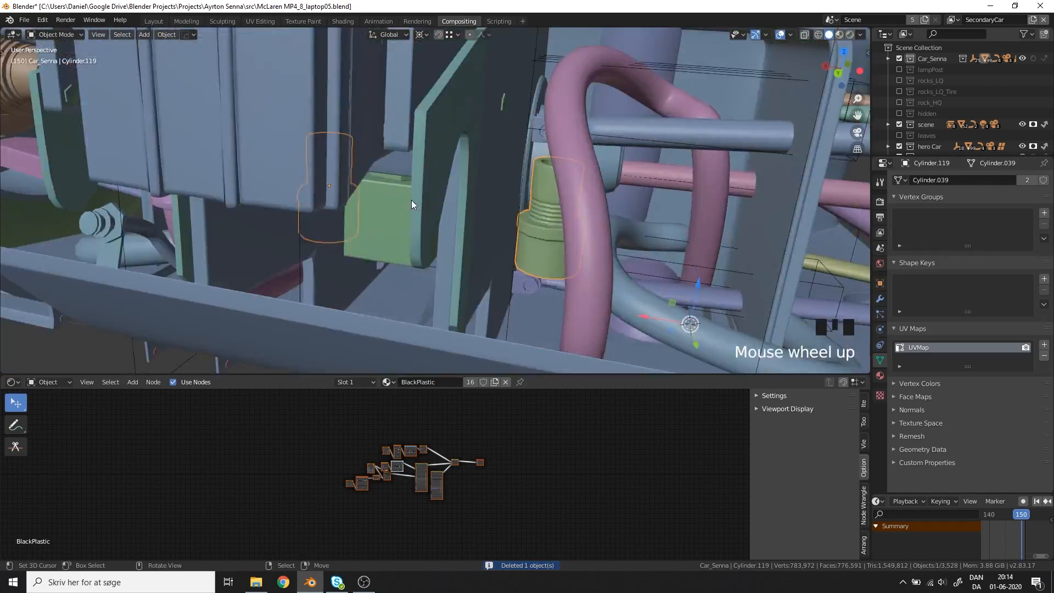
Set enableBools to 1 to cut the suspension openings into the car body.
middle_click_drag(412, 201, 369, 171)
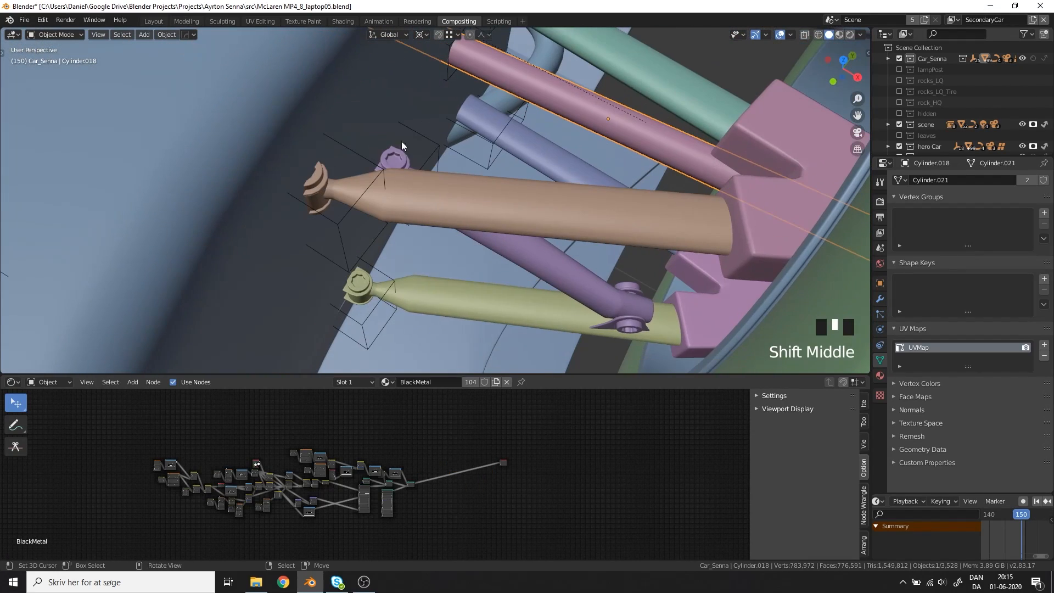
middle_click_drag(352, 278, 408, 203, "shift")
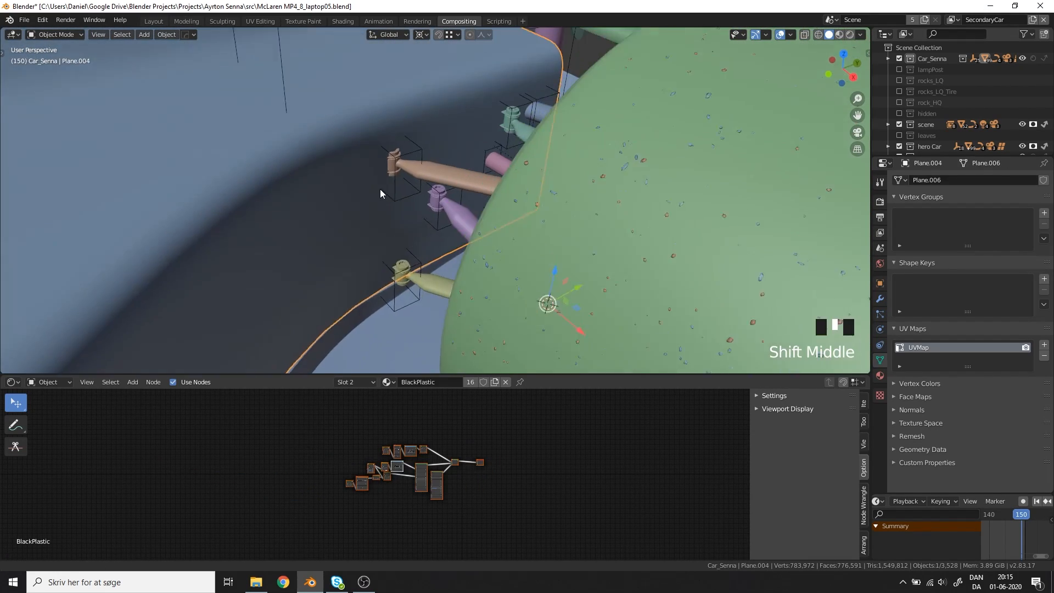
middle_click_drag(380, 189, 412, 167)
double_click(984, 347)
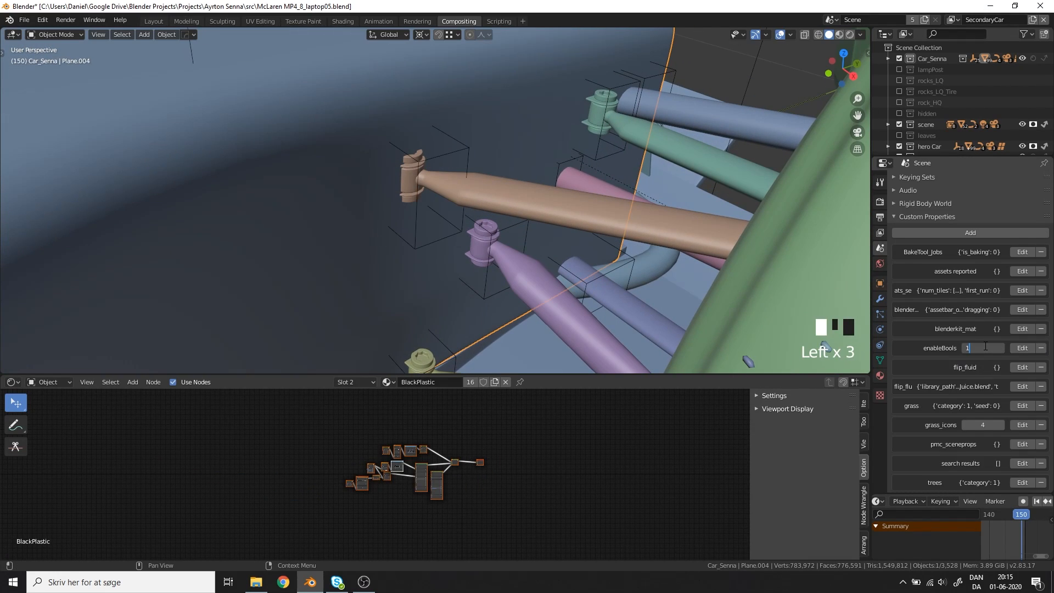
middle_click_drag(420, 160, 460, 192)
scroll(449, 141, "up", 5)
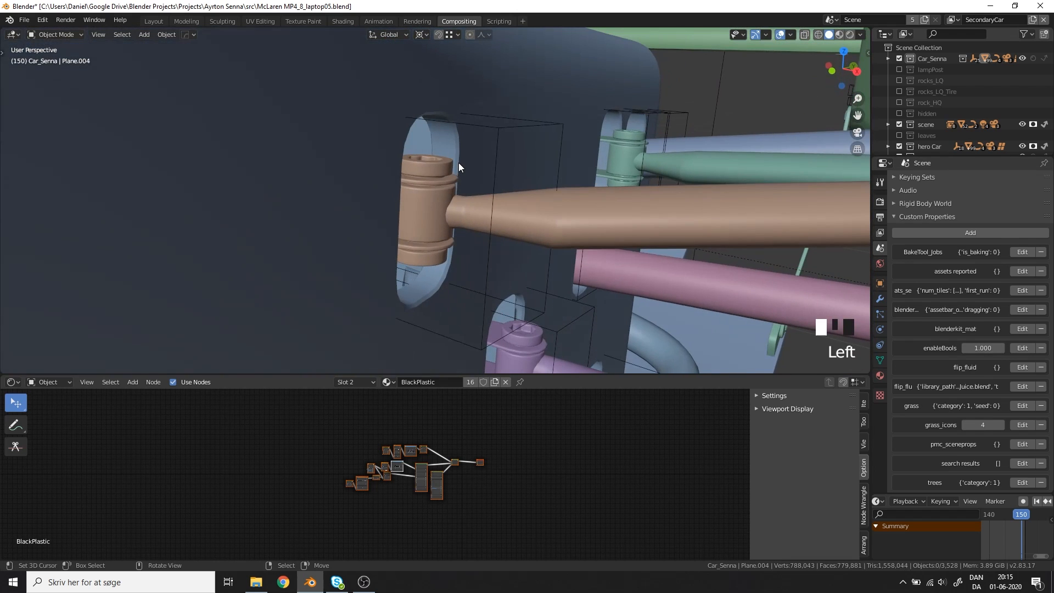
Select the car body and review the settings of the last Bevel modifier in its stack.
right_click(552, 78)
left_click(880, 298)
scroll(943, 331, "down", 11)
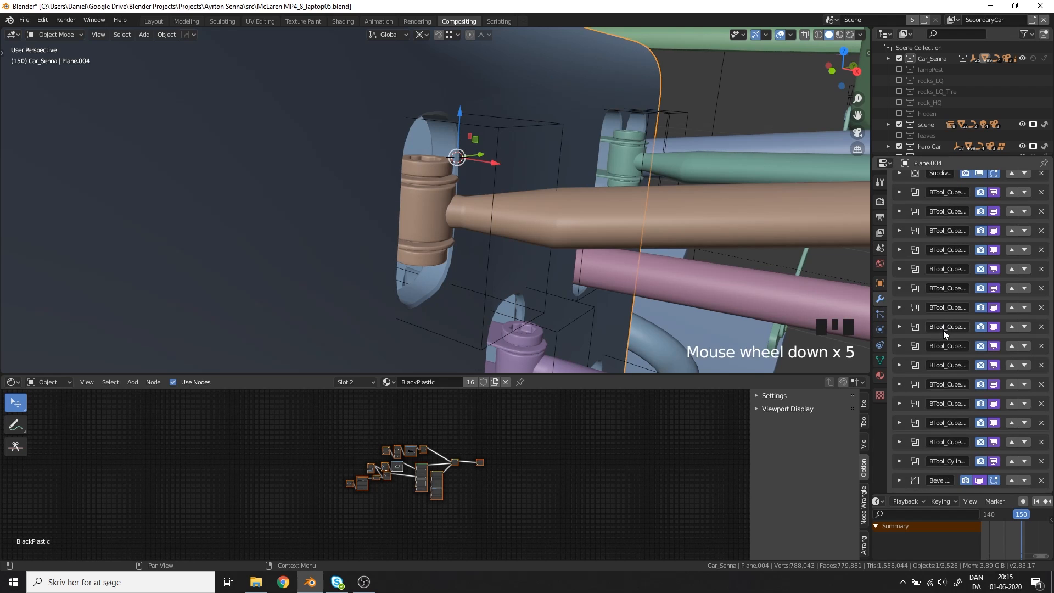
left_click(933, 482)
scroll(943, 459, "down", 8)
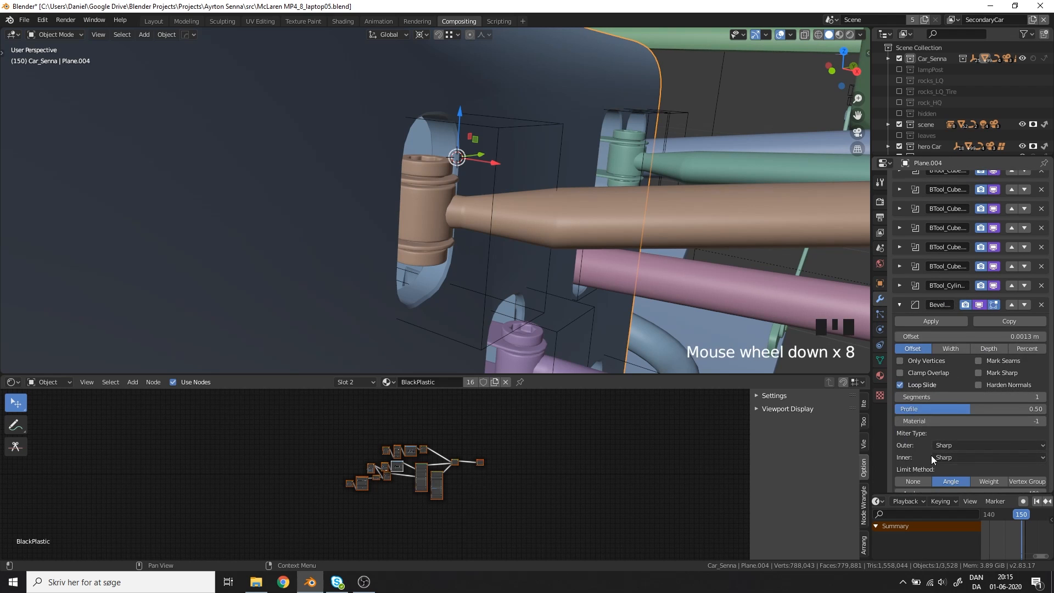
middle_click_drag(933, 459, 960, 397)
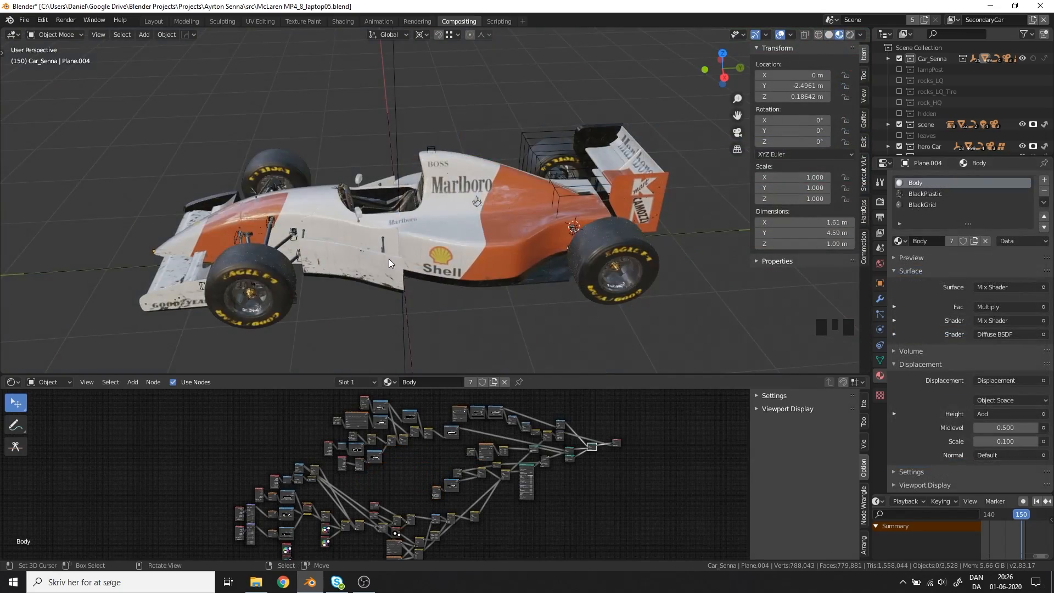
Examine the car's painted livery from several angles in the shaded viewport.
mouse_move(388, 258)
middle_mouse_down()
mouse_move(431, 232)
mouse_move(378, 266)
middle_mouse_up()
scroll(444, 229, "up", 2)
middle_click_drag(444, 229, 478, 227)
scroll(495, 225, "down", 4)
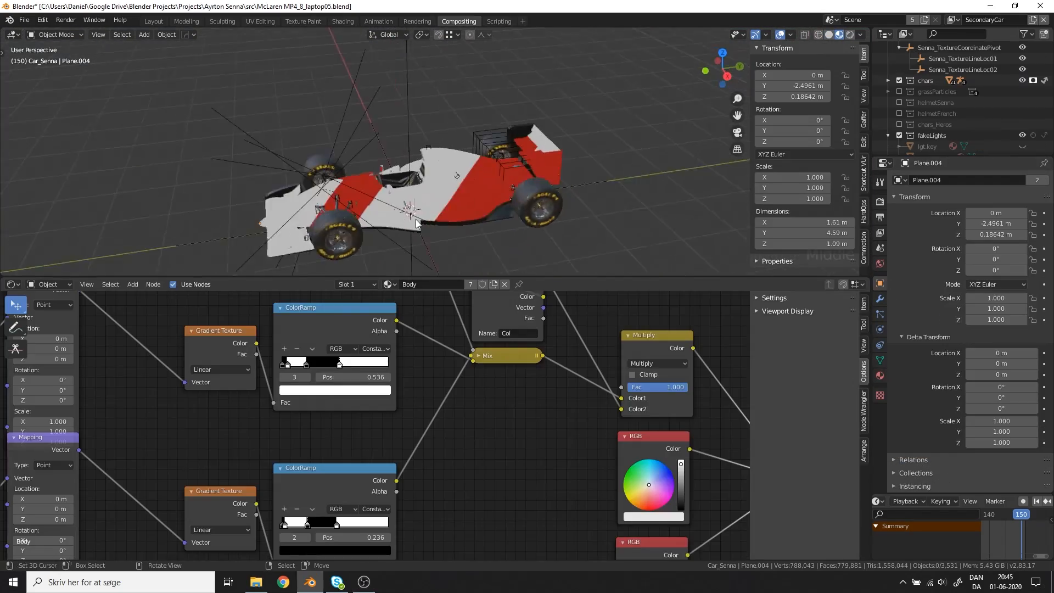
middle_click_drag(416, 219, 450, 211)
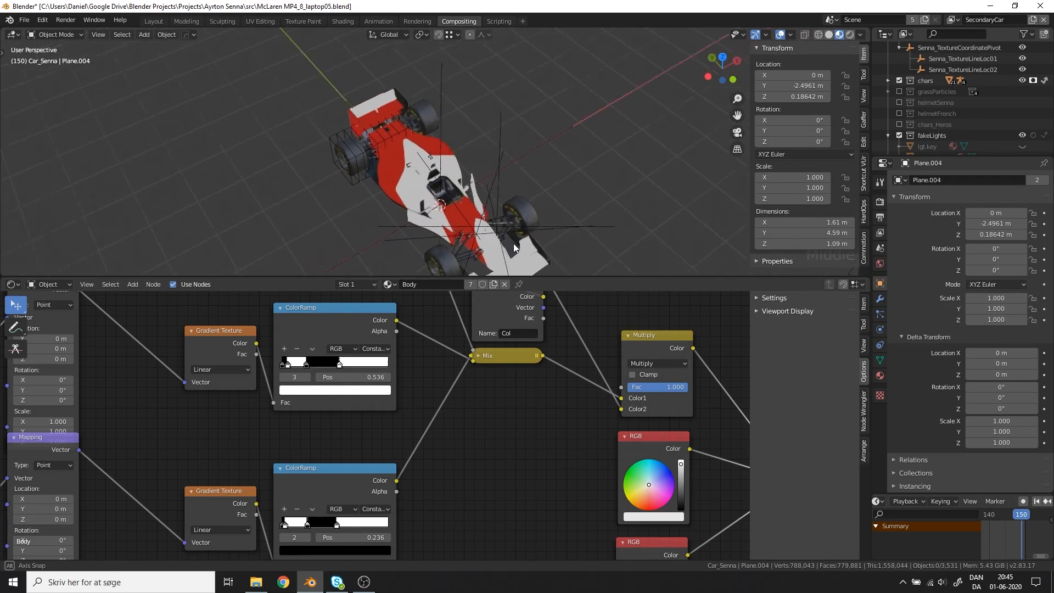
scroll(342, 328, "down", 1)
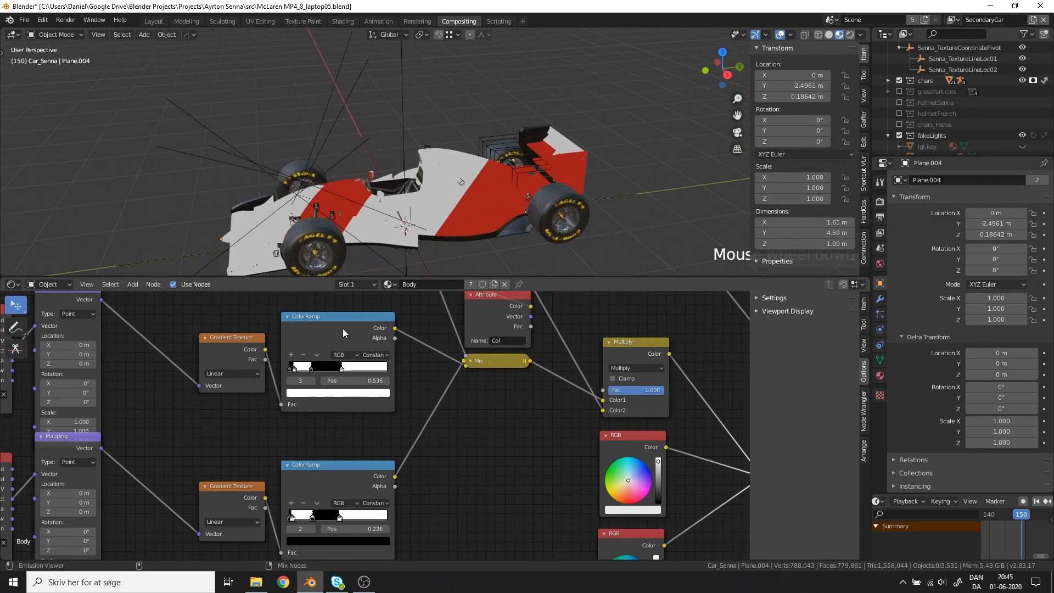
Move the Senna_TextureLineLoc02 empty to shift the gradient mask on the car body.
middle_click_drag(406, 258, 438, 218)
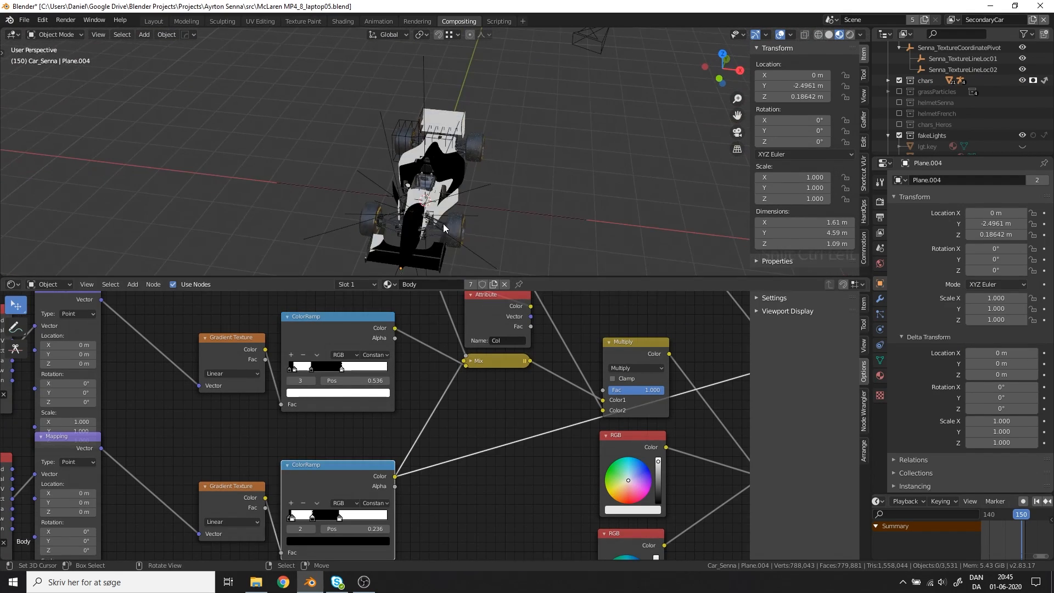
left_click(391, 209)
key("g")
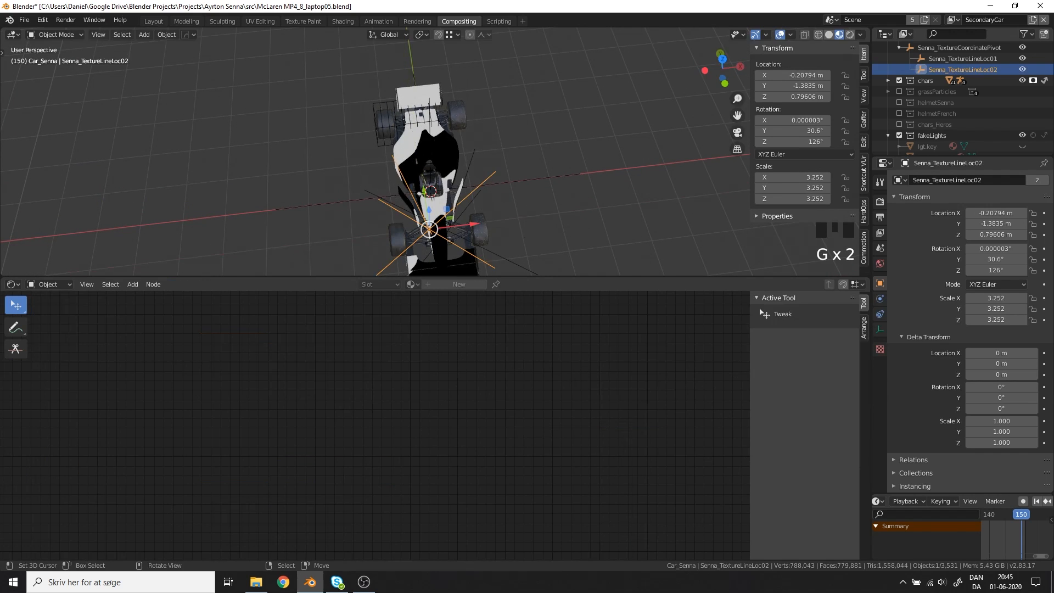
Select the car body and preview its lower ColorRamp node and the collapsed Mix node on the surface.
right_click(404, 149)
scroll(364, 447, "down", 4)
left_click(361, 461, "ctrl+shift")
middle_click_drag(445, 413, 419, 418)
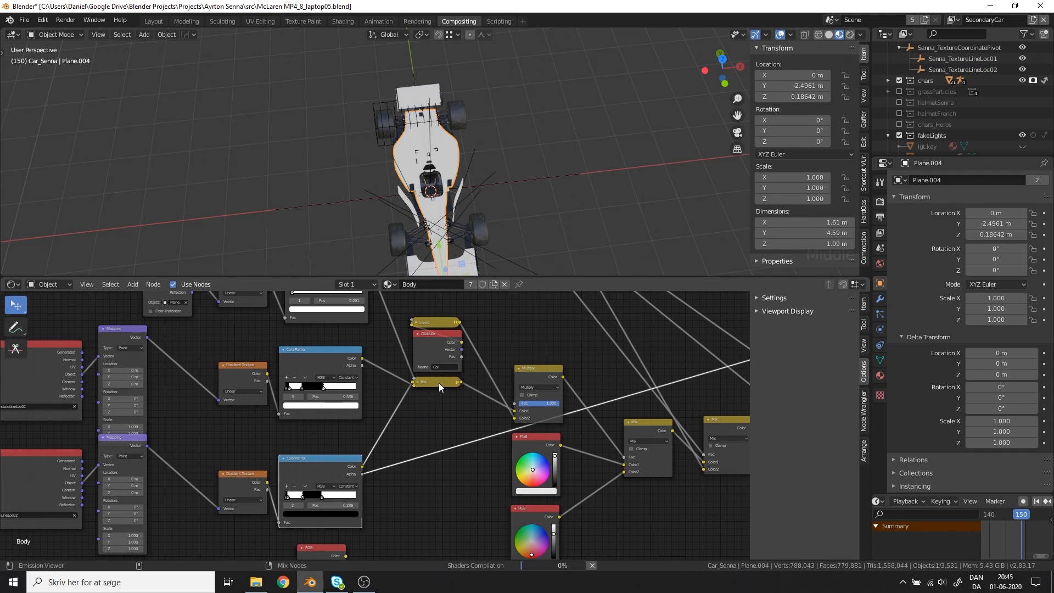
left_click(440, 383, "ctrl+shift")
Preview the uppermost ColorRamp mask and the Mix node that combines the gradient masks on the body.
middle_click_drag(373, 329, 380, 394)
left_click(341, 326, "ctrl+shift")
middle_click_drag(449, 200, 443, 204)
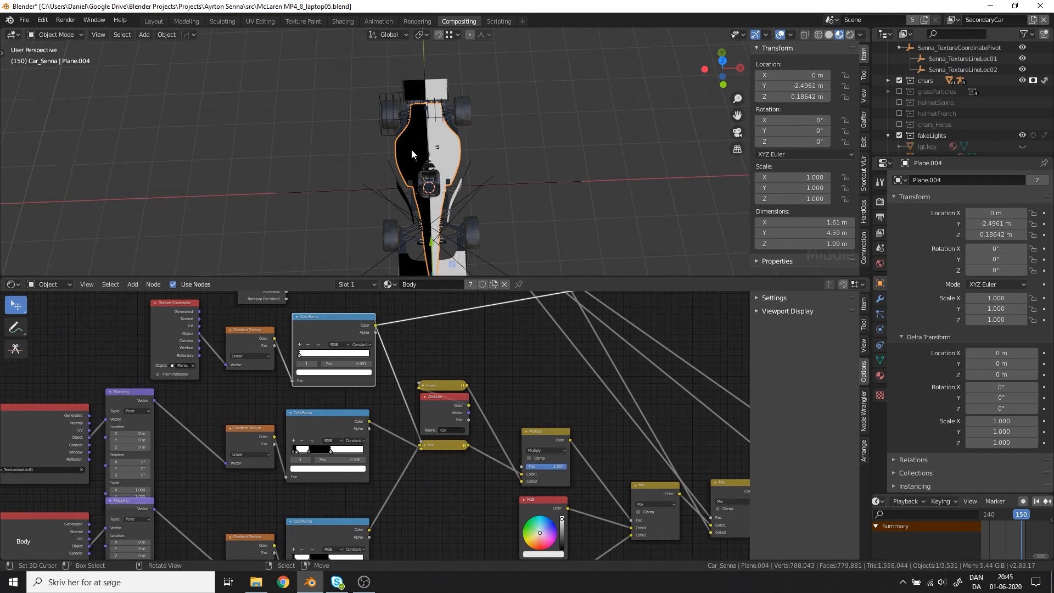
left_click(439, 450, "ctrl+shift")
middle_click_drag(538, 484, 489, 473)
middle_click_drag(479, 204, 393, 113)
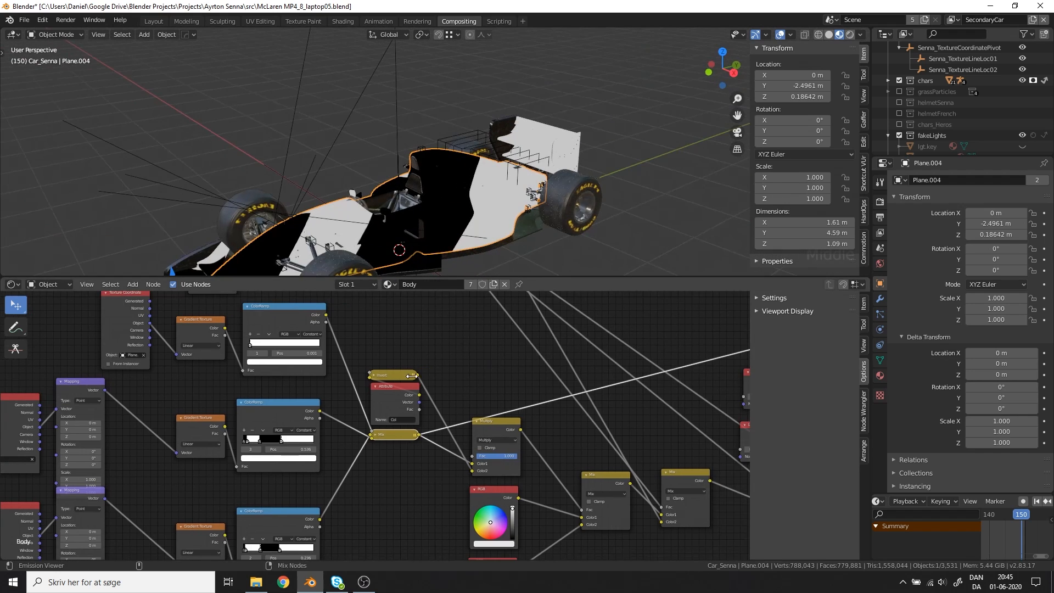
Preview the Col Attribute node and the Multiply node on the car body.
left_click(394, 387, "ctrl+shift")
middle_click_drag(509, 186, 582, 175)
left_click(495, 431, "ctrl+shift")
middle_click_drag(614, 475, 479, 349)
Preview the white and red RGB nodes and the Mix node that blends them on the body.
left_click(357, 392, "ctrl+shift")
middle_click_drag(378, 187, 423, 176)
left_click(385, 437, "ctrl+shift")
middle_click_drag(403, 408, 405, 425)
left_click(483, 375, "ctrl+shift")
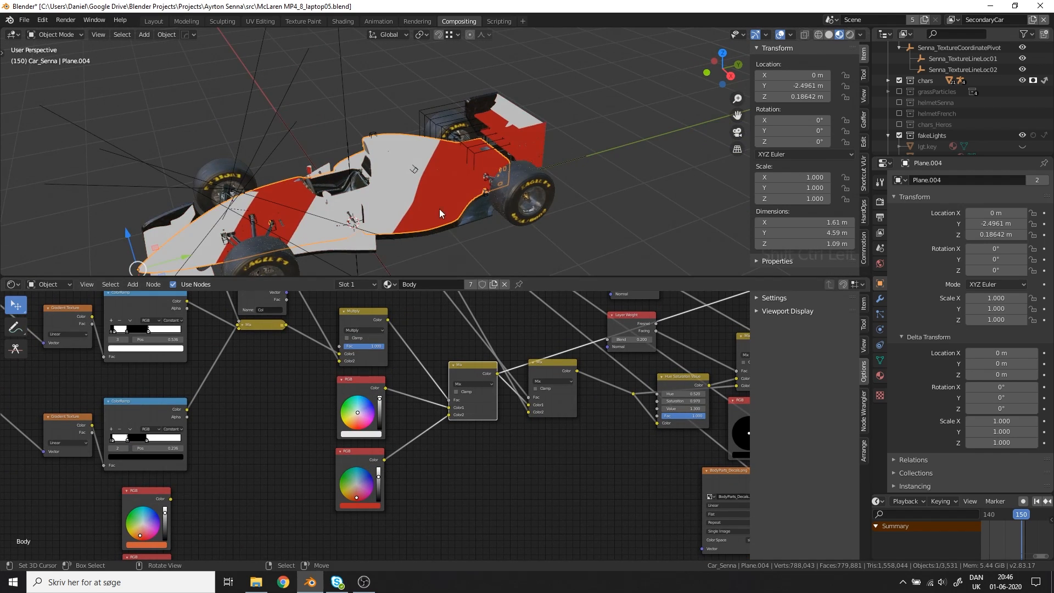
Preview the orange Hue Saturation Value result, its Layer Weight Mix node and the lower Layer Weight node on the body.
middle_click_drag(439, 209, 217, 156)
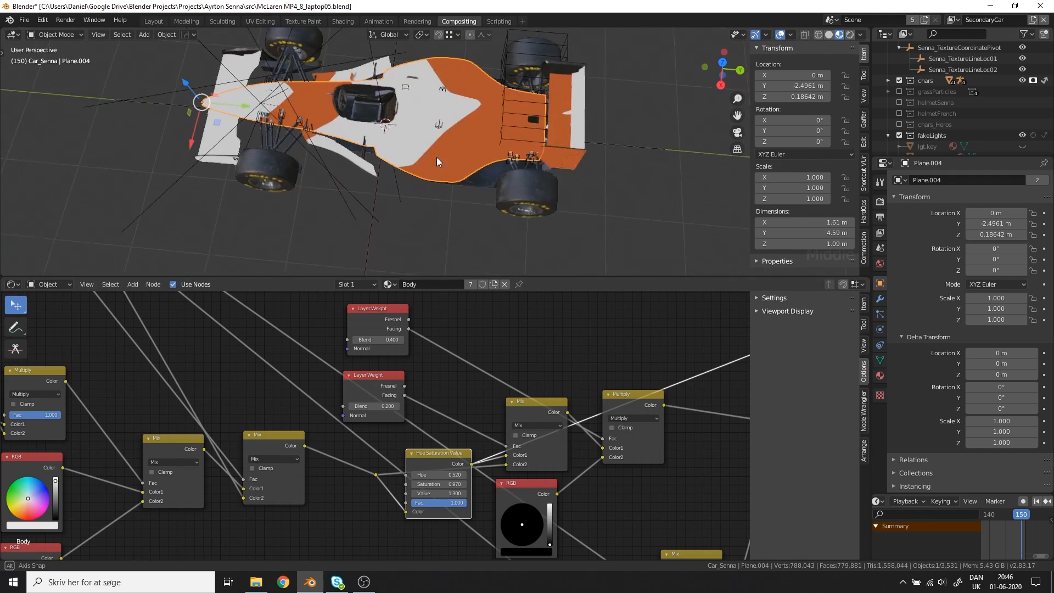
middle_click_drag(436, 157, 473, 181)
left_click(537, 407, "ctrl+shift")
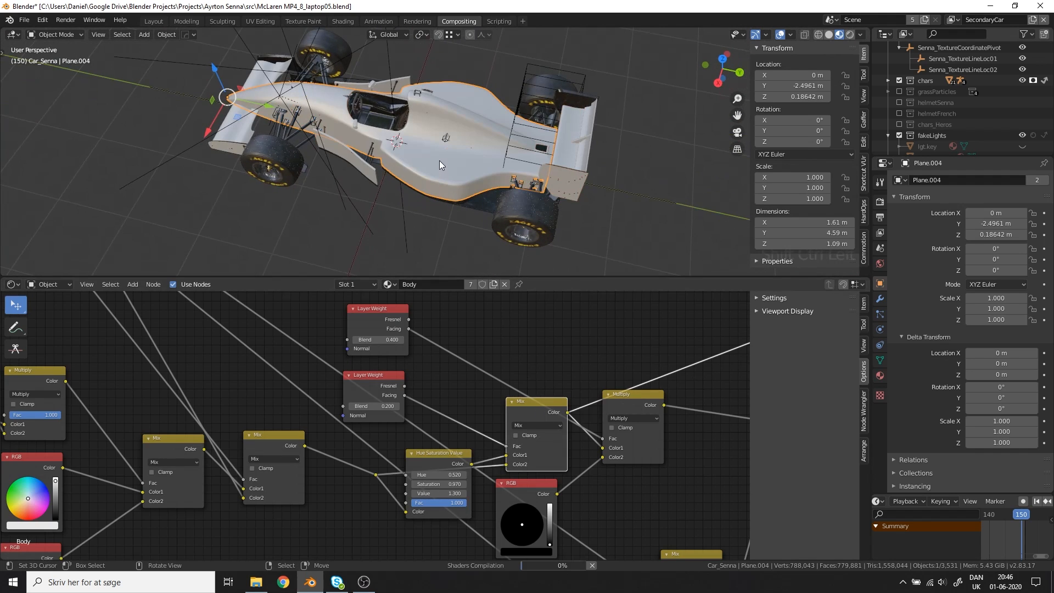
left_click(387, 384, "ctrl+shift")
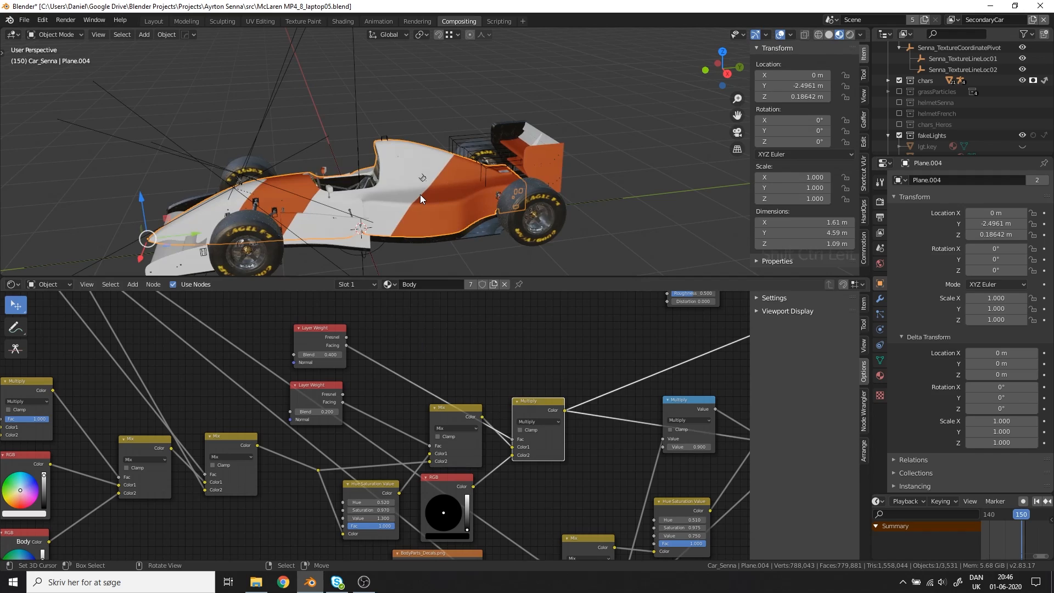
Inspect the previewed Multiply node's orange and white paint shading on the engine cover and sidepod.
scroll(420, 195, "up", 3)
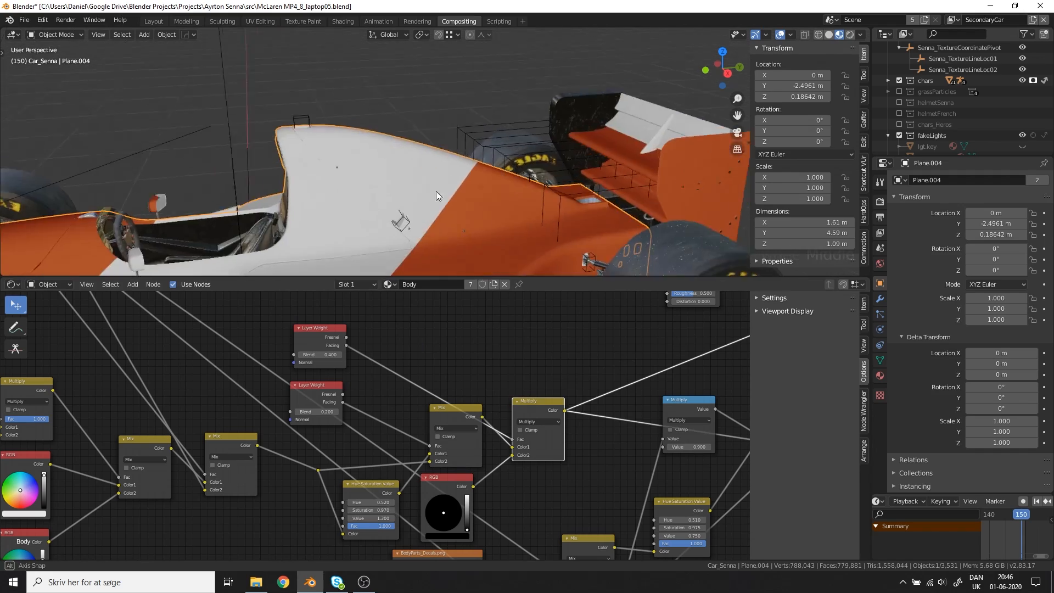
middle_click_drag(436, 191, 474, 96, "shift")
middle_click_drag(439, 157, 440, 183)
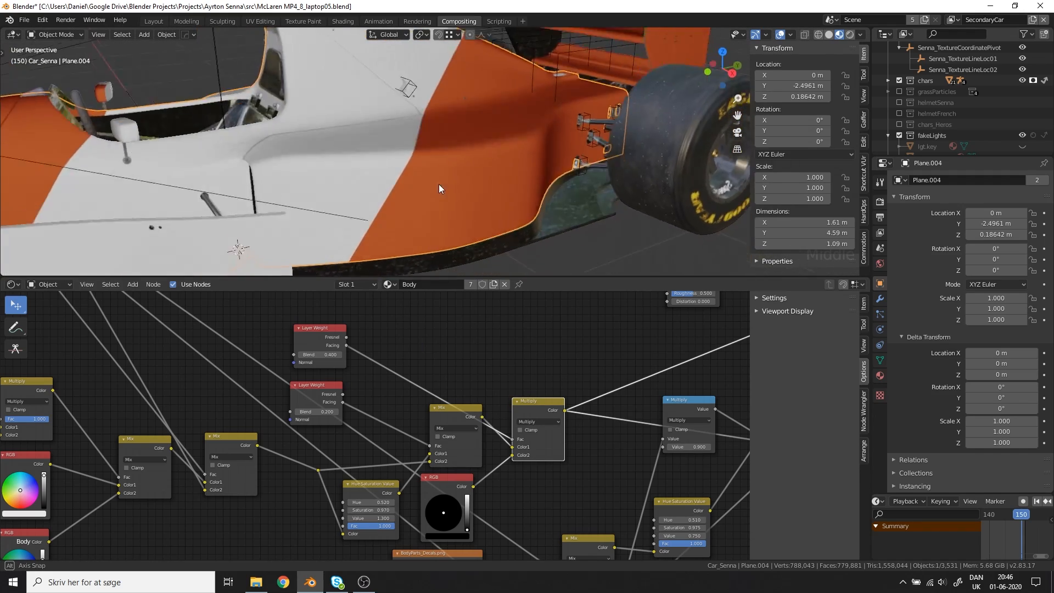
scroll(434, 165, "down", 4)
middle_click_drag(423, 134, 402, 88)
scroll(587, 479, "down", 4)
Preview the BodyParts_Decals.png texture on the body and view the sponsor decals from the side and front.
middle_click_drag(586, 479, 459, 372)
scroll(406, 391, "up", 3)
scroll(406, 391, "up", 1)
left_click(265, 417, "ctrl+shift")
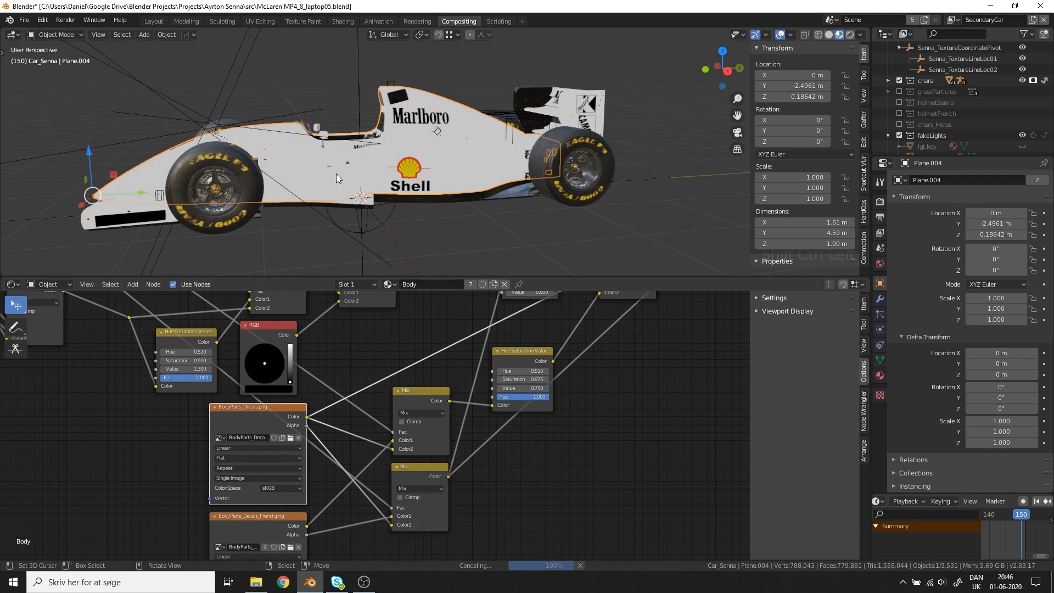
middle_click_drag(336, 174, 406, 165)
left_click(290, 438)
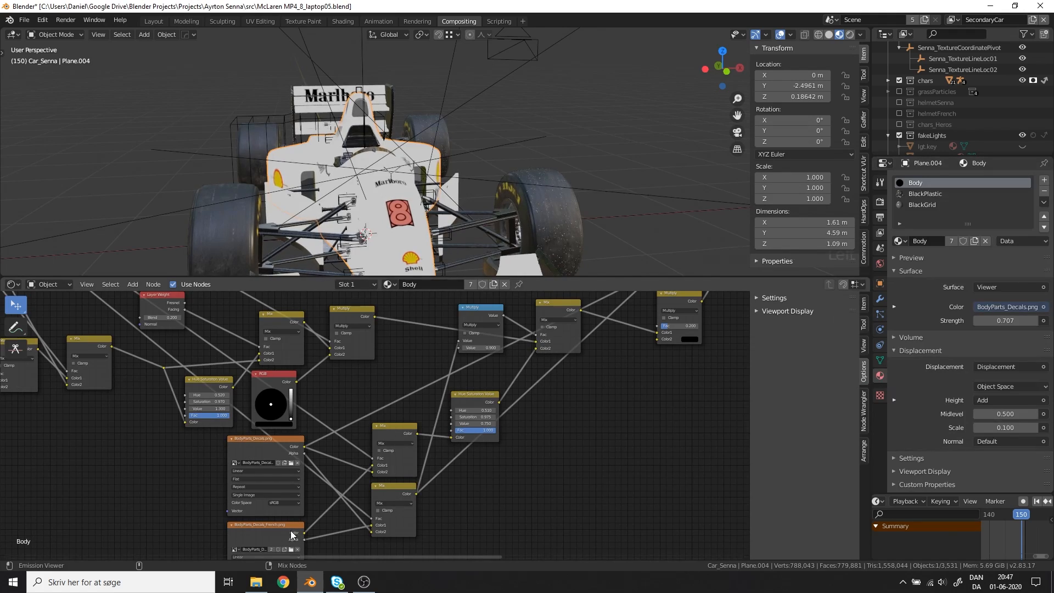
Preview the BodyParts_Decals_French.png texture on the body.
left_click(293, 536, "ctrl+shift")
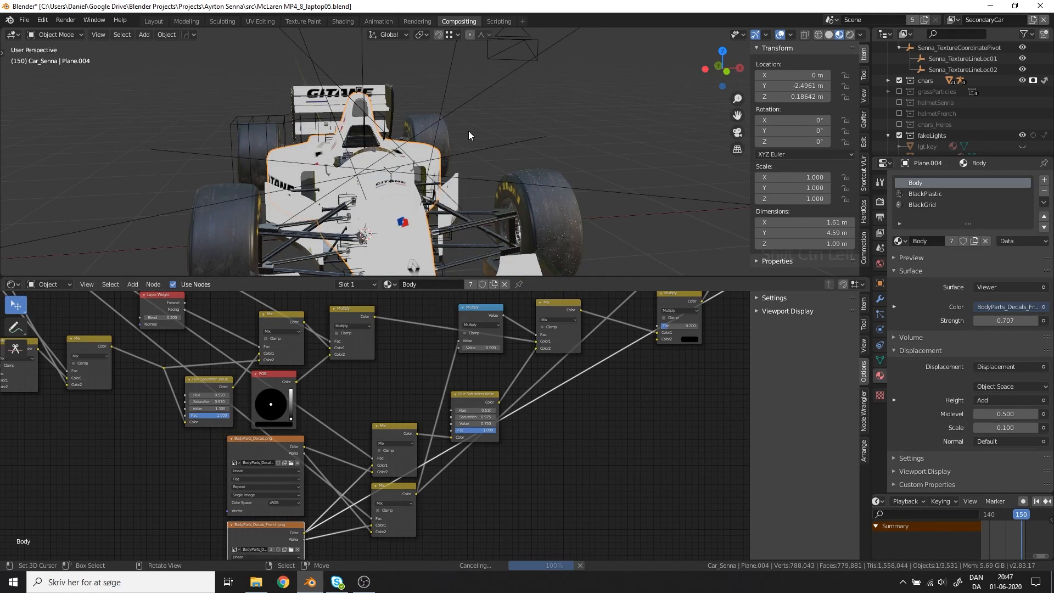
middle_click_drag(468, 131, 388, 177)
scroll(387, 177, "up", 4)
scroll(419, 132, "down", 4)
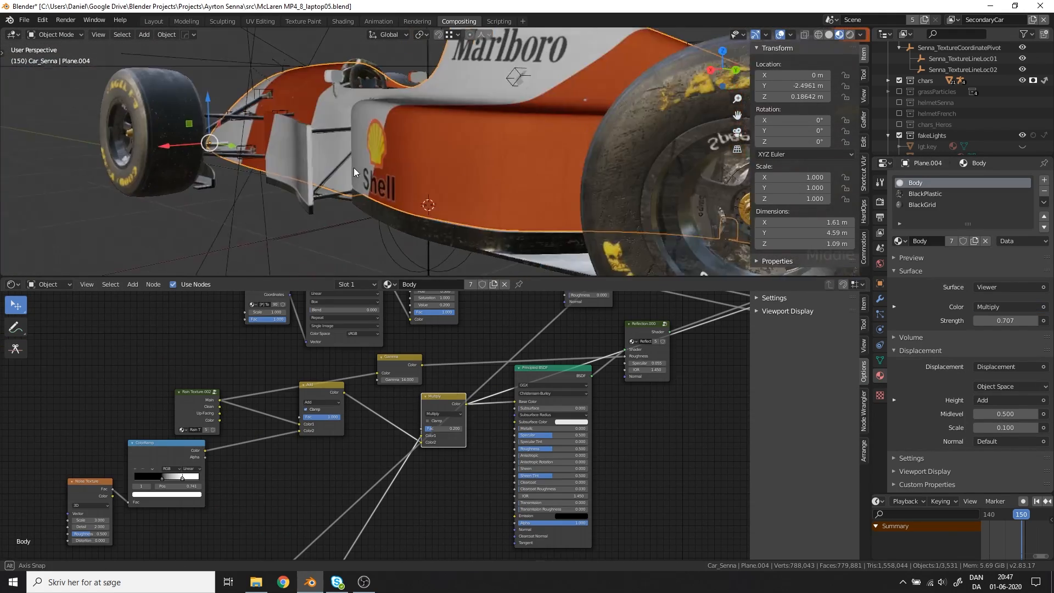
Inspect the faint rain streaks of the previewed Multiply node up close on the sidepod and side panel.
scroll(352, 165, "up", 5)
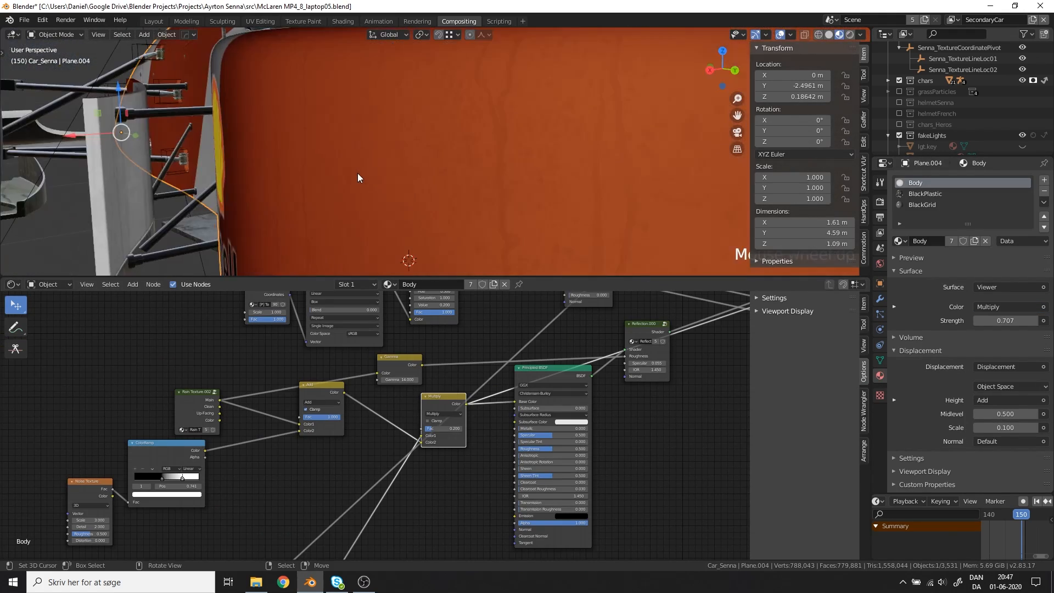
middle_click_drag(358, 173, 408, 179)
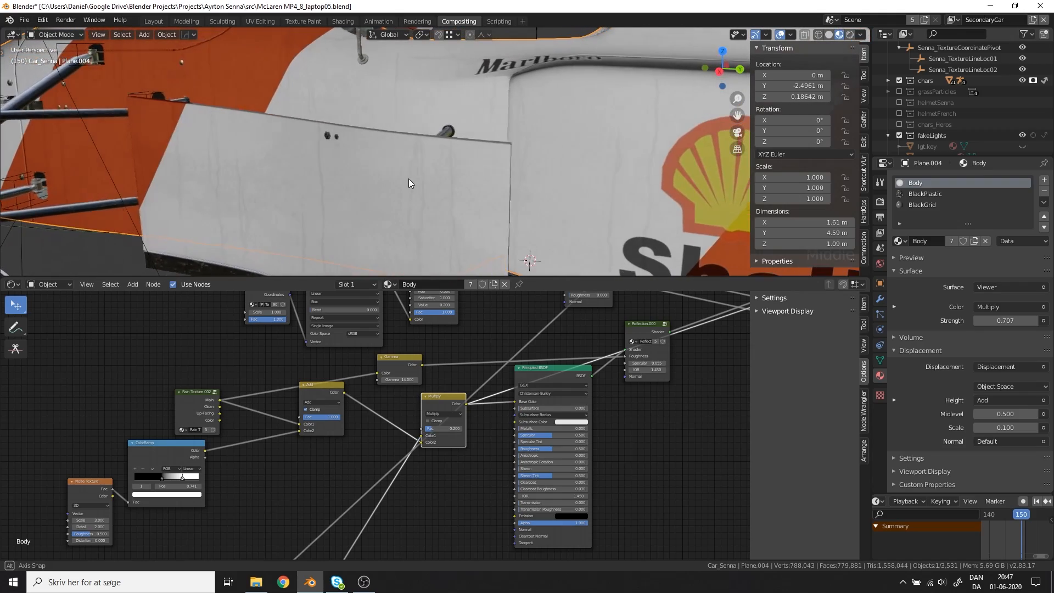
scroll(307, 489, "down", 3)
Preview the Main output of the Rain Texture.002 group on the body and examine its streaks near the cockpit.
middle_click_drag(308, 488, 452, 468)
scroll(367, 427, "up", 8)
left_click(384, 357, "ctrl+shift")
scroll(329, 117, "down", 2)
scroll(328, 117, "down", 4)
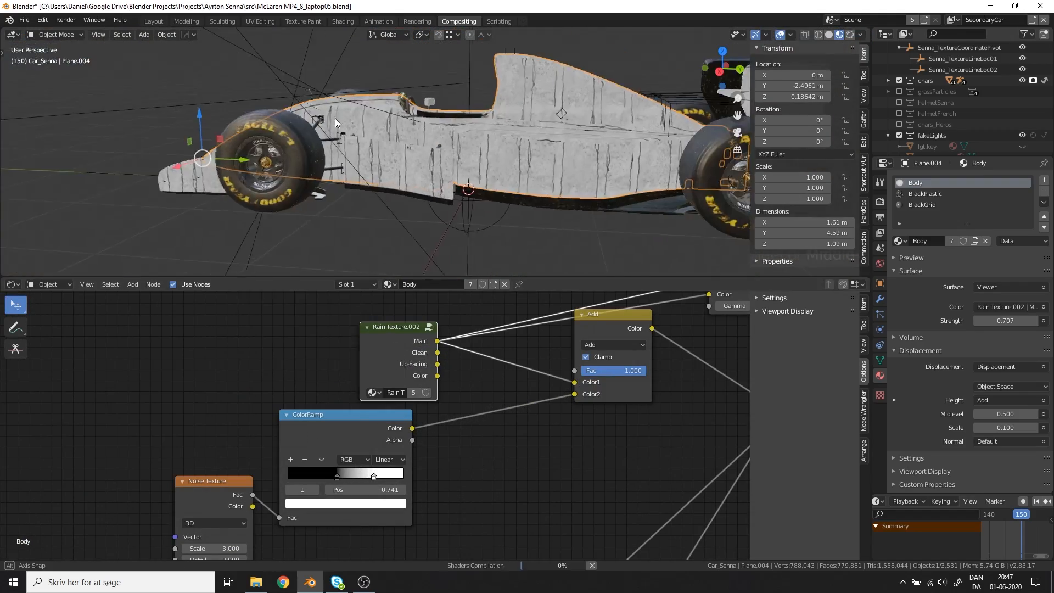
middle_click_drag(335, 117, 435, 115)
scroll(450, 152, "up", 6)
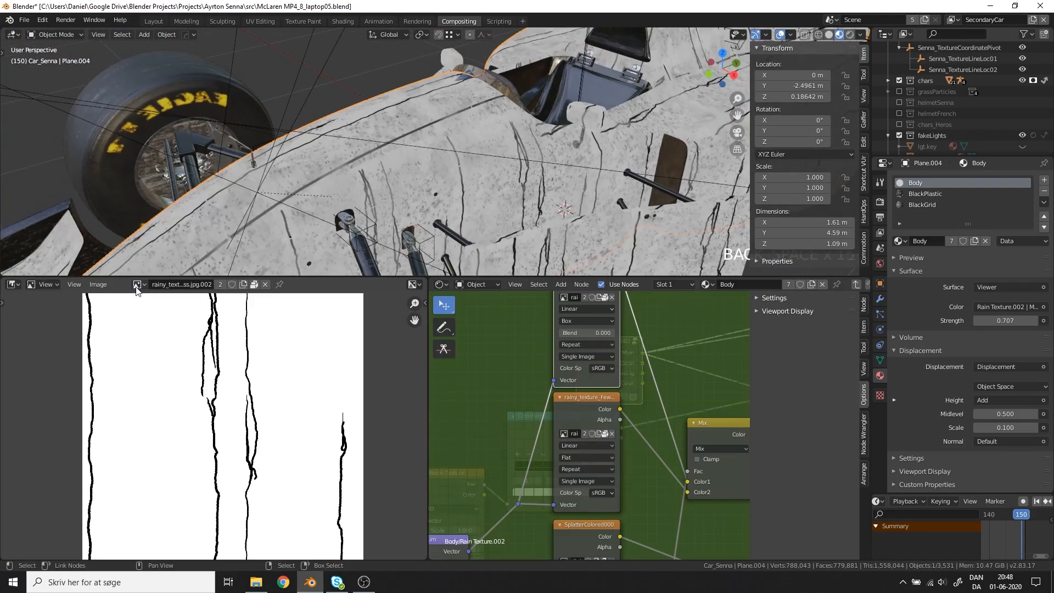
View the whole rain streak source image and compare it with the streaks and droplets on the body.
scroll(130, 299, "down", 4)
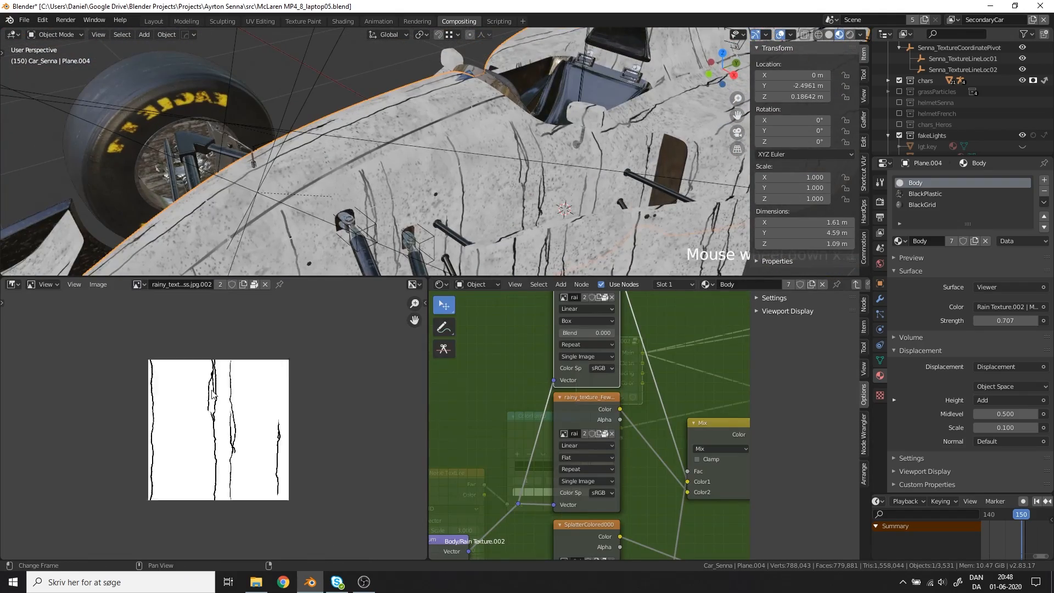
scroll(439, 156, "down", 4)
middle_click_drag(439, 156, 351, 120)
scroll(479, 130, "up", 4)
scroll(479, 132, "up", 4)
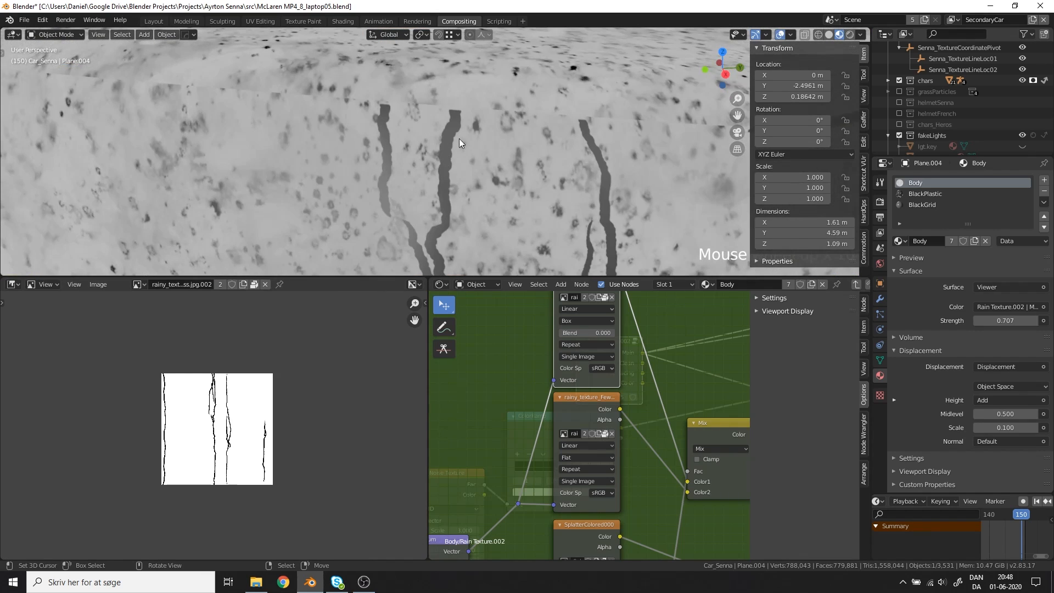
Preview the Add node that combines the rain texture with the noise ColorRamp on the body.
scroll(594, 442, "down", 6)
left_click(676, 395, "ctrl+shift")
scroll(713, 385, "up", 5)
scroll(483, 210, "down", 6)
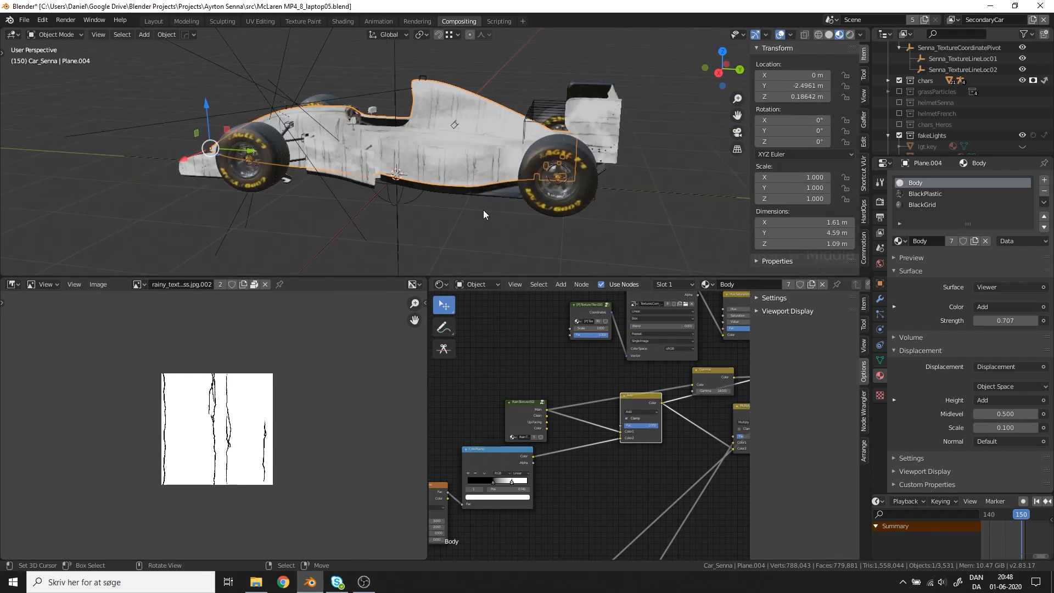
middle_click_drag(483, 210, 451, 209)
Preview the Multiply node that feeds the Principled BSDF base color and inspect the streaked livery up close.
middle_click_drag(725, 442, 550, 454)
scroll(551, 454, "down", 2)
scroll(571, 439, "up", 5)
left_click(553, 421, "ctrl+shift")
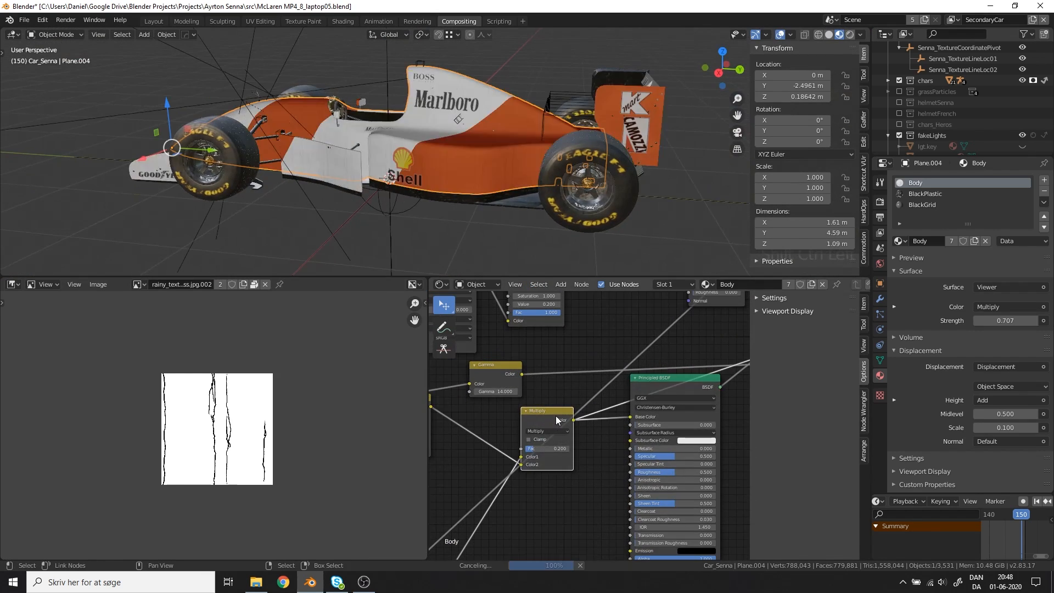
scroll(400, 194, "up", 6)
middle_click_drag(405, 191, 508, 199)
scroll(434, 207, "down", 5)
Preview the Principled BSDF node on the body and inspect the paint's shading from several angles.
middle_click_drag(642, 420, 571, 462)
scroll(571, 461, "down", 3)
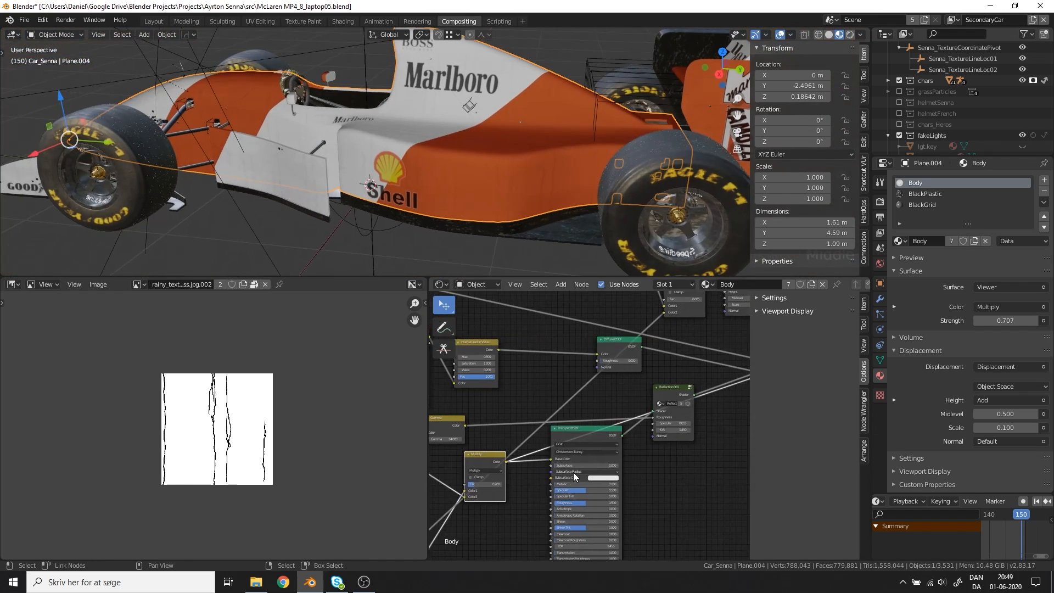
scroll(571, 462, "up", 4)
left_click_drag(583, 431, 586, 460)
left_click(586, 460, "ctrl+shift")
middle_click_drag(427, 143, 433, 240)
scroll(457, 146, "up", 8)
scroll(489, 147, "down", 6)
middle_click_drag(483, 215, 394, 167)
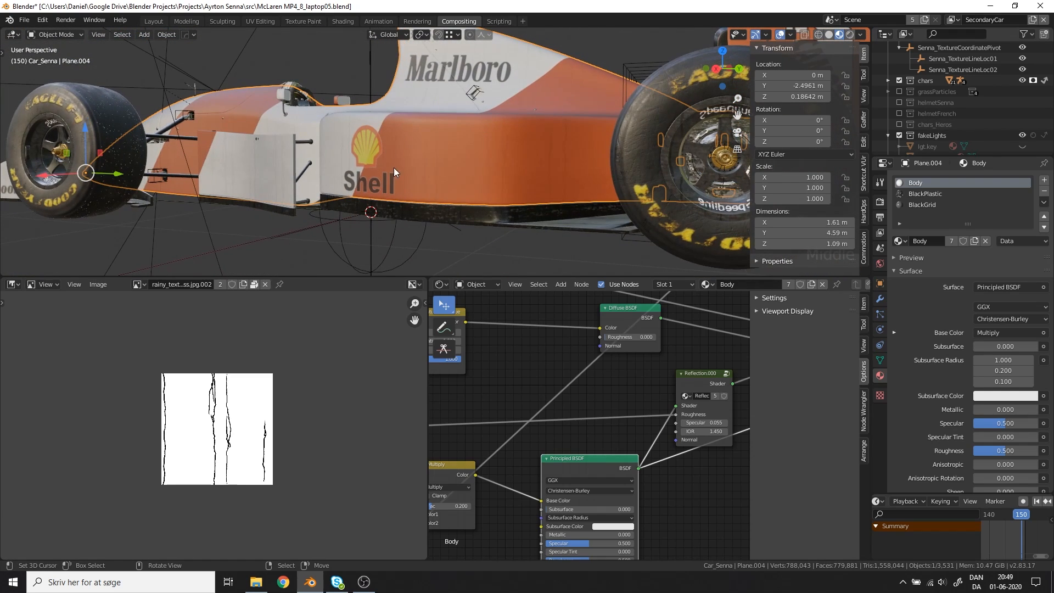
Preview the Reflection.000 node group on the body.
scroll(626, 421, "down", 1)
middle_click_drag(626, 421, 559, 440)
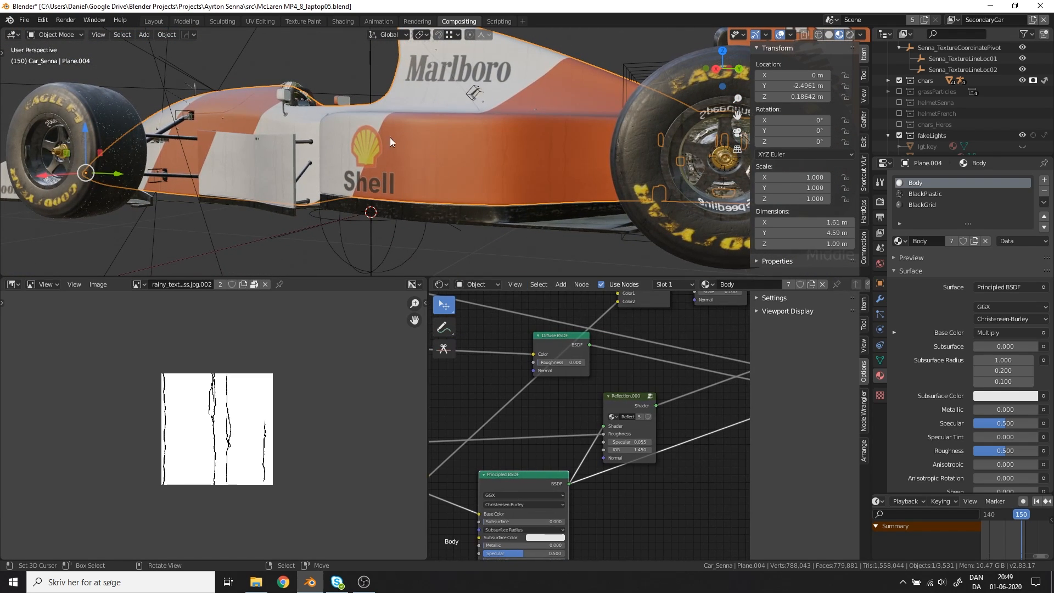
left_click(636, 397, "ctrl+shift")
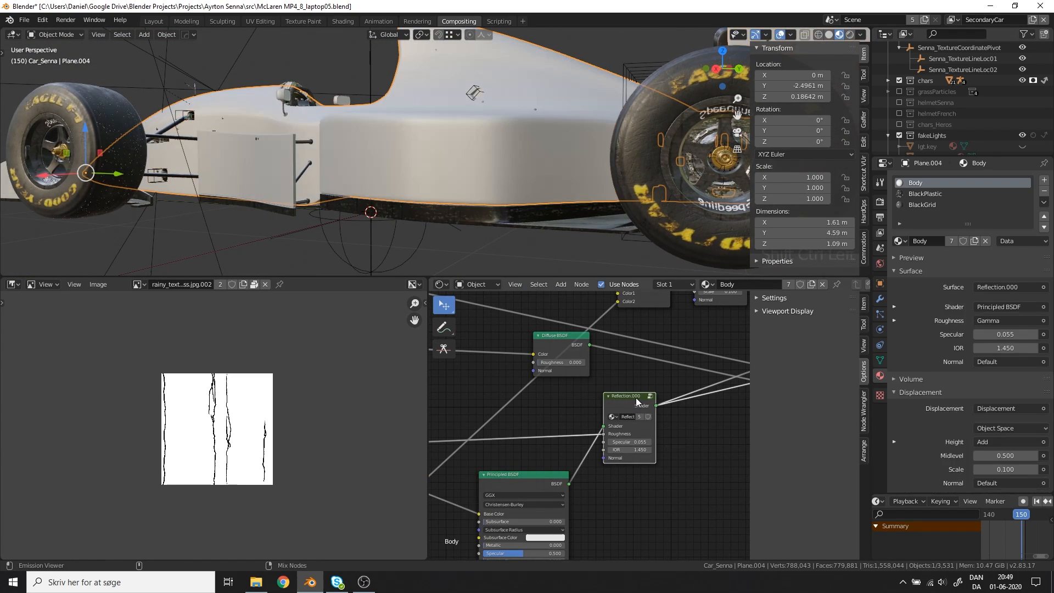
middle_click_drag(495, 130, 479, 184)
Place a duplicate Principled BSDF beside the original, with Clearcoat set to 1 and Clearcoat Roughness set to 0.01.
left_click_drag(590, 365, 623, 358)
middle_click_drag(544, 231, 519, 158)
scroll(519, 159, "up", 3)
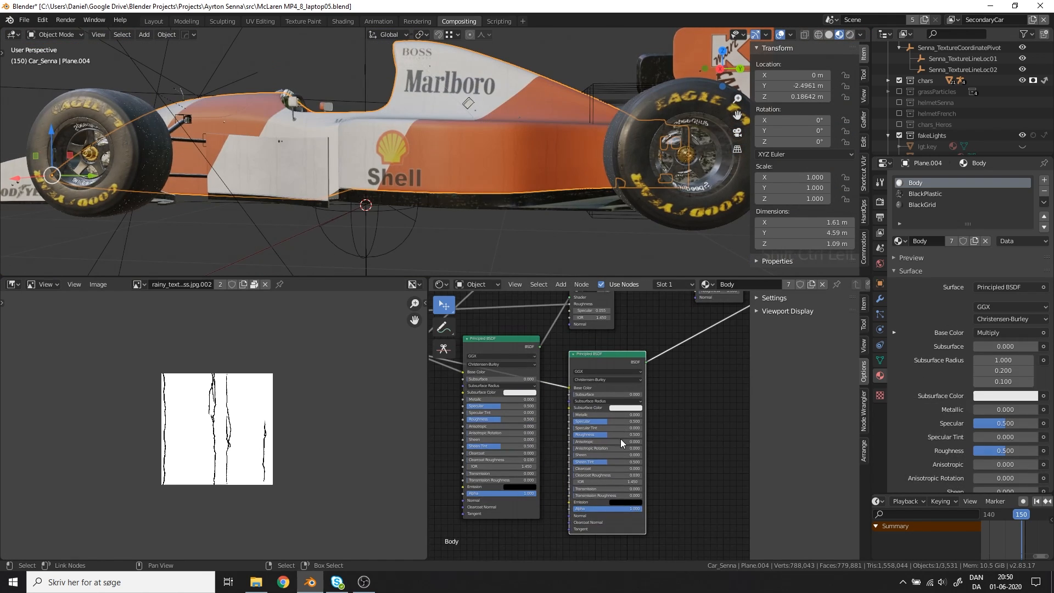
scroll(562, 361, "up", 4)
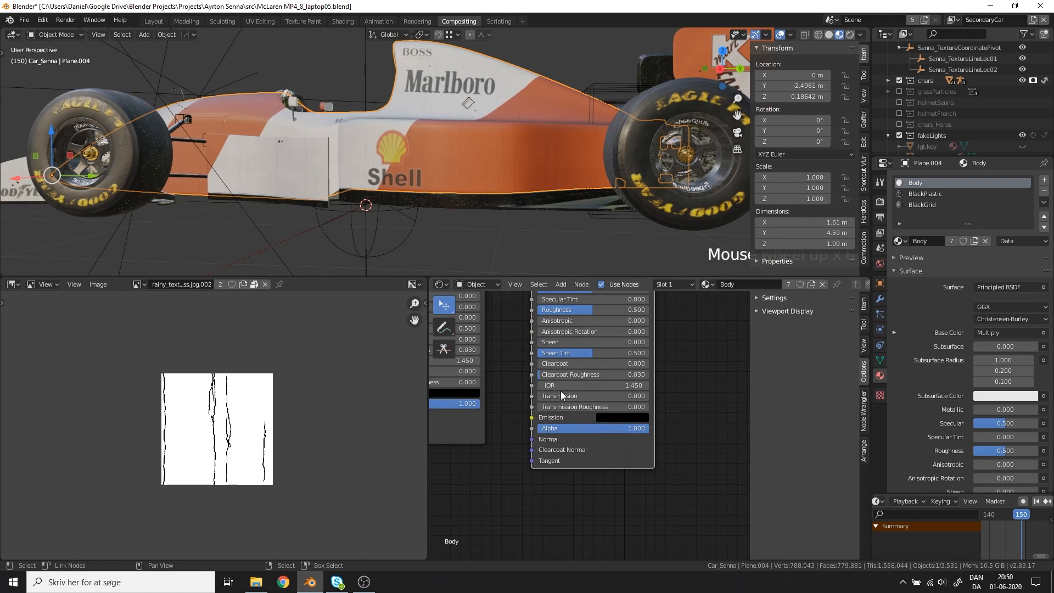
left_click(561, 361)
type("1")
key("Return")
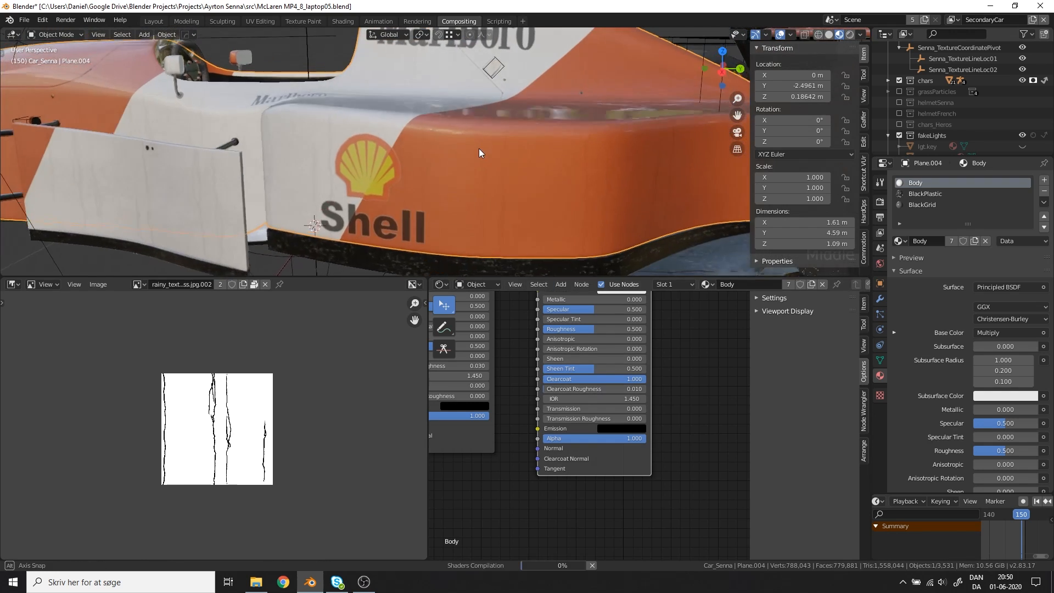
scroll(585, 311, "down", 4)
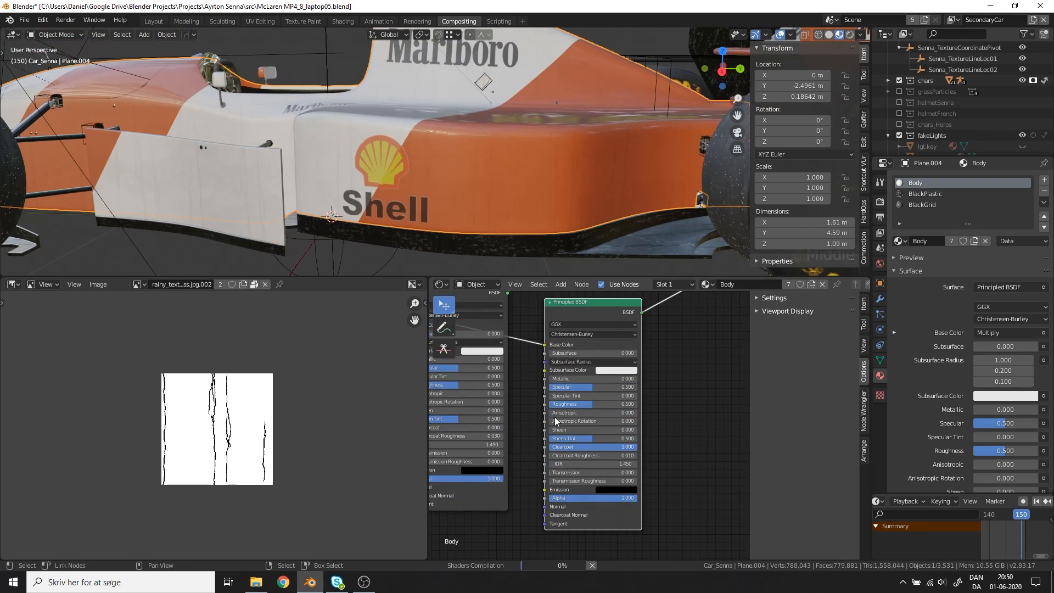
Compare the Reflection.000 group with the clearcoat Principled BSDF by previewing them alternately on the sidepod.
left_click(587, 305, "ctrl+shift")
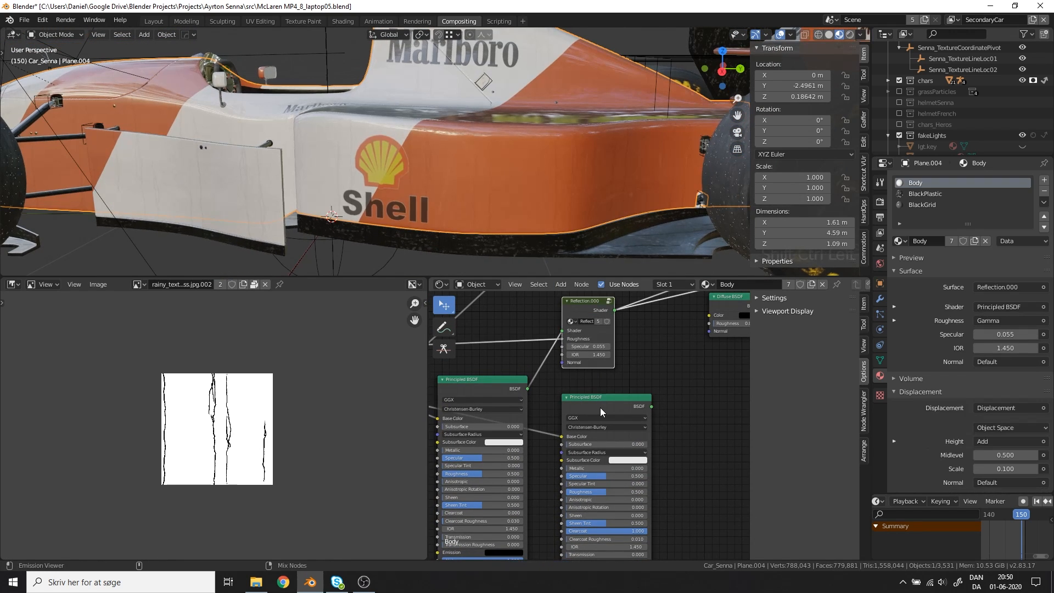
left_click(600, 408, "ctrl+shift")
left_click(578, 297, "ctrl+shift")
middle_click_drag(526, 205, 544, 199)
left_click(602, 402, "ctrl+shift")
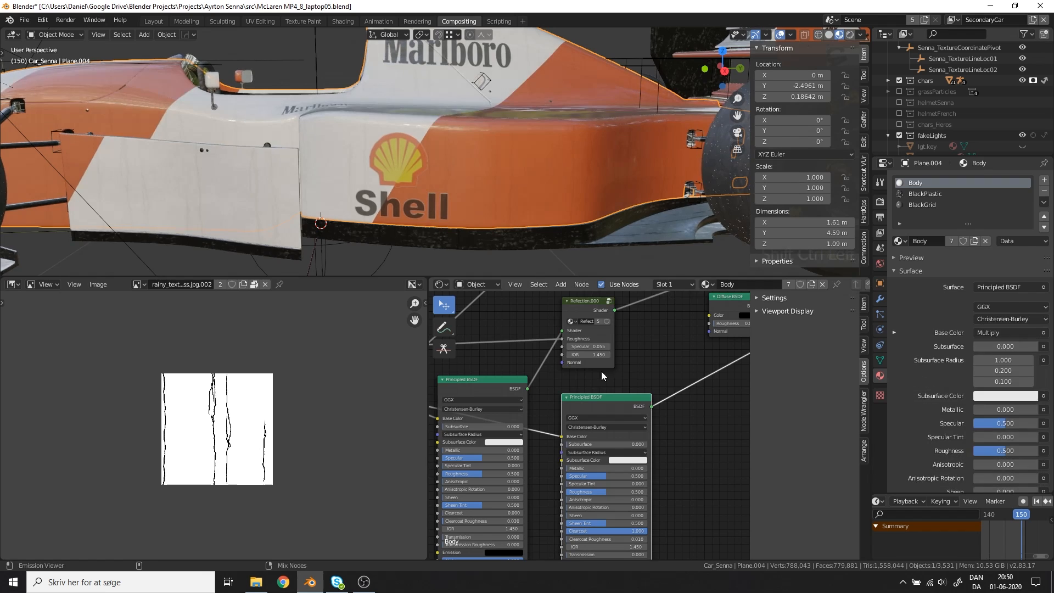
left_click(595, 326, "ctrl+shift")
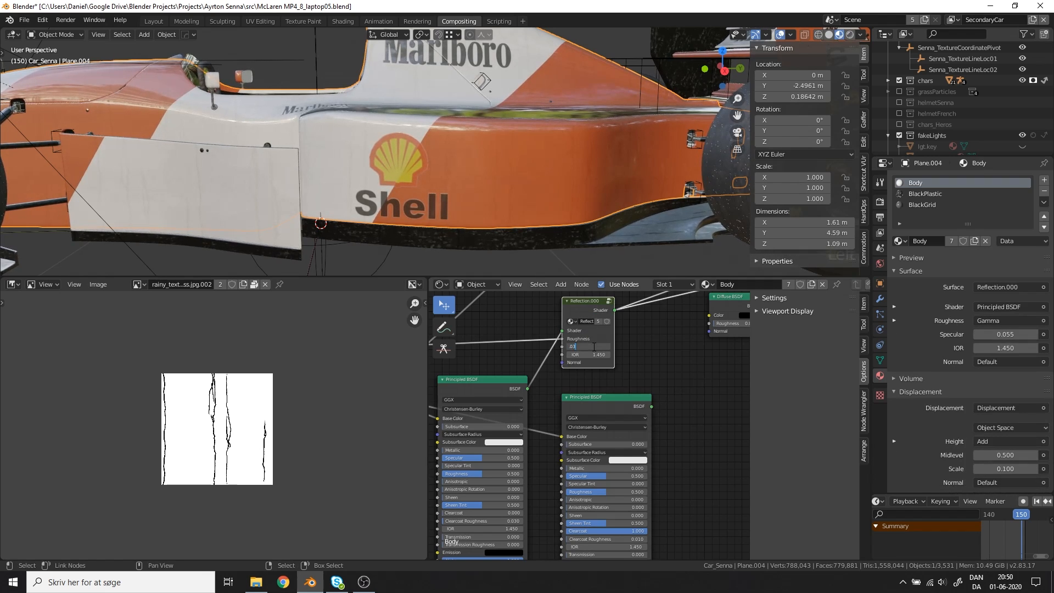
left_click(638, 451, "ctrl+shift")
left_click(576, 308, "ctrl+shift")
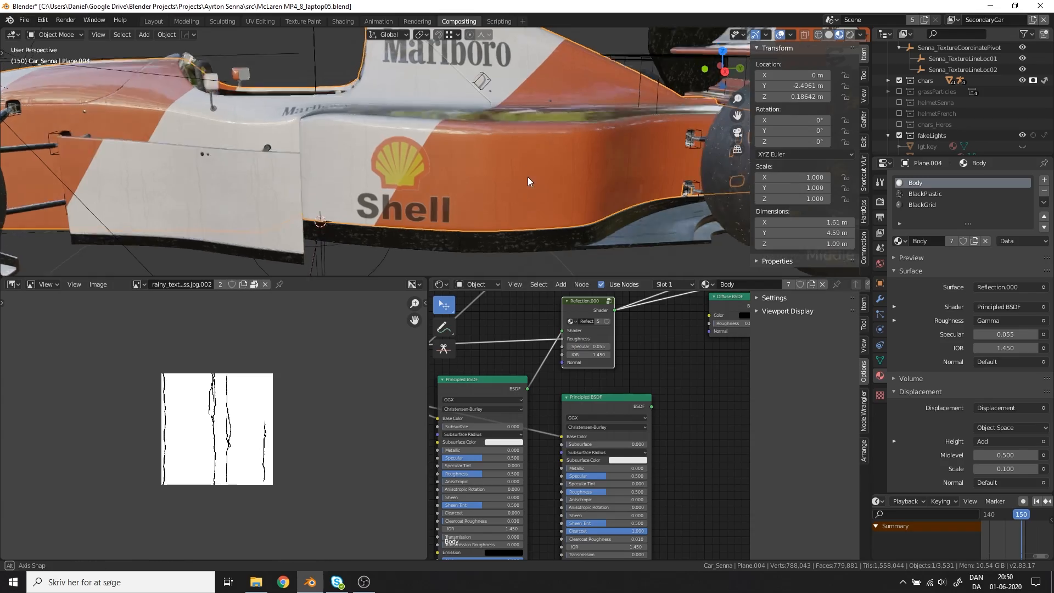
middle_click_drag(528, 178, 506, 140)
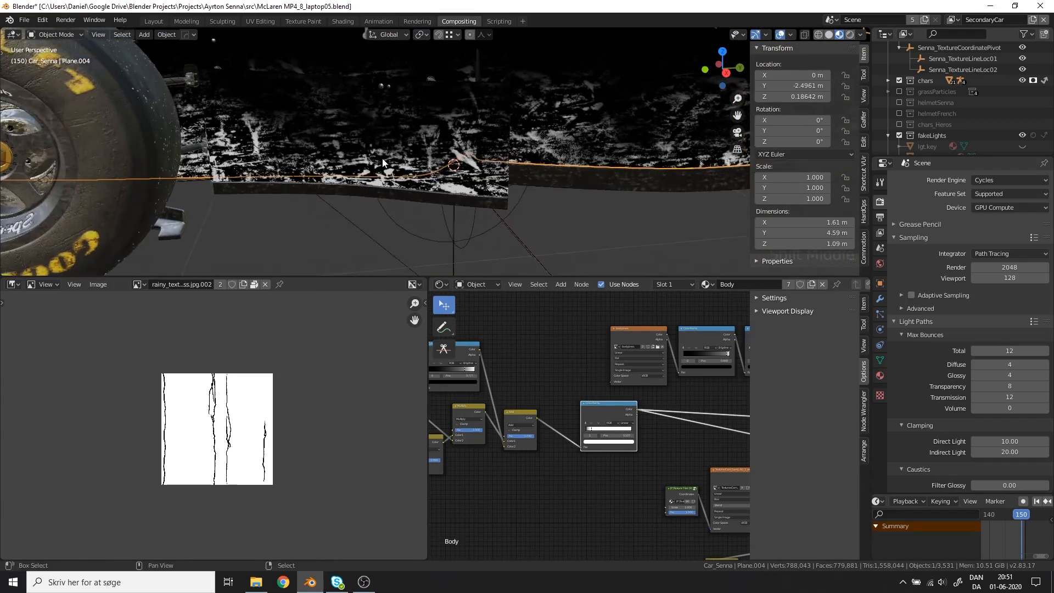
Examine the ColorRamp dirt mask along the body's lower edge and preview the roughness image texture on the body.
middle_click_drag(384, 153, 335, 148)
scroll(549, 417, "down", 4)
middle_click_drag(483, 417, 571, 442)
scroll(579, 412, "up", 11)
scroll(572, 442, "down", 2)
scroll(616, 432, "up", 1)
left_click(571, 374)
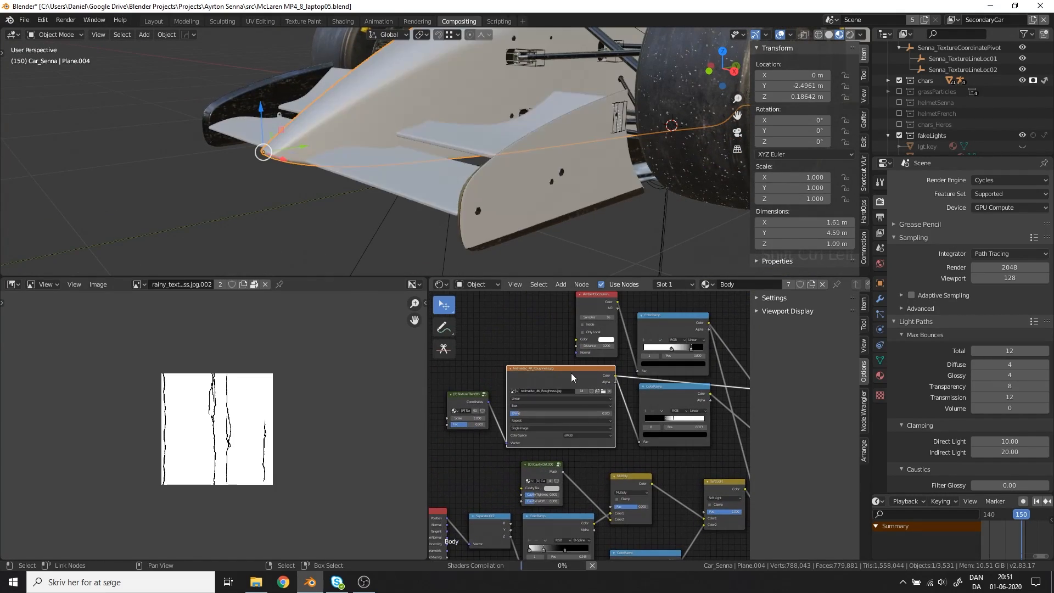
middle_click_drag(496, 254, 435, 150)
scroll(493, 156, "up", 5)
scroll(647, 444, "down", 1)
scroll(647, 445, "down", 1)
Preview the bodyLines texture on the body and examine the panel lines around the nose and cockpit.
mouse_move(647, 444)
middle_mouse_down()
mouse_move(619, 389)
mouse_move(494, 395)
middle_mouse_up()
left_click(647, 426, "ctrl+shift")
scroll(416, 168, "down", 5)
mouse_move(416, 168)
middle_mouse_down()
mouse_move(340, 159)
mouse_move(383, 154)
mouse_move(368, 159)
middle_mouse_up()
scroll(340, 159, "up", 5)
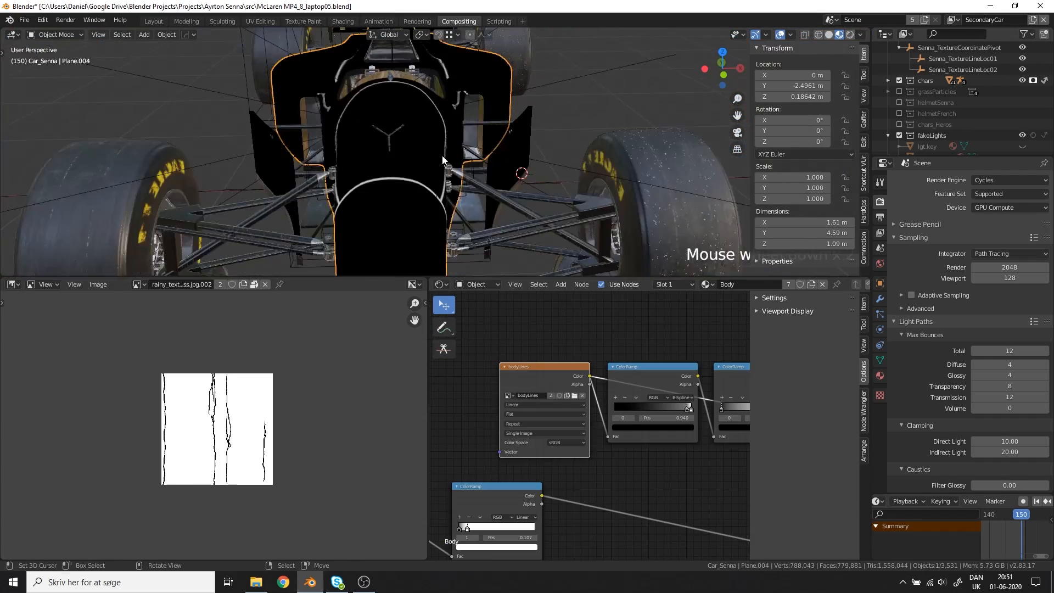
middle_click_drag(384, 182, 483, 219)
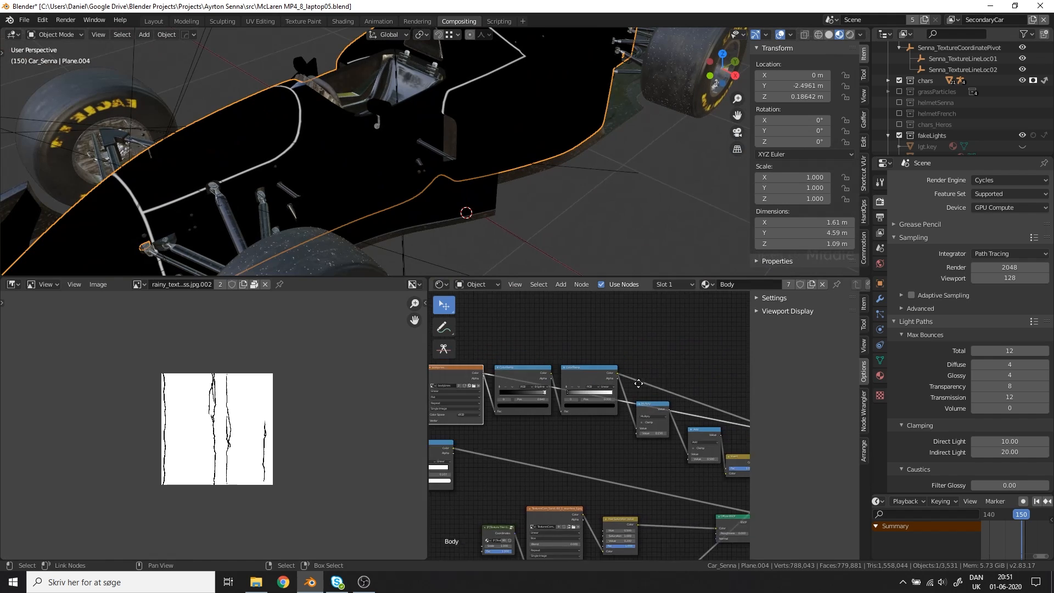
Preview the Invert node ahead of the Displacement node and inspect a panel line up close on the body.
middle_click_drag(639, 383, 552, 403)
left_click(551, 403, "ctrl+shift")
middle_click_drag(494, 219, 478, 184)
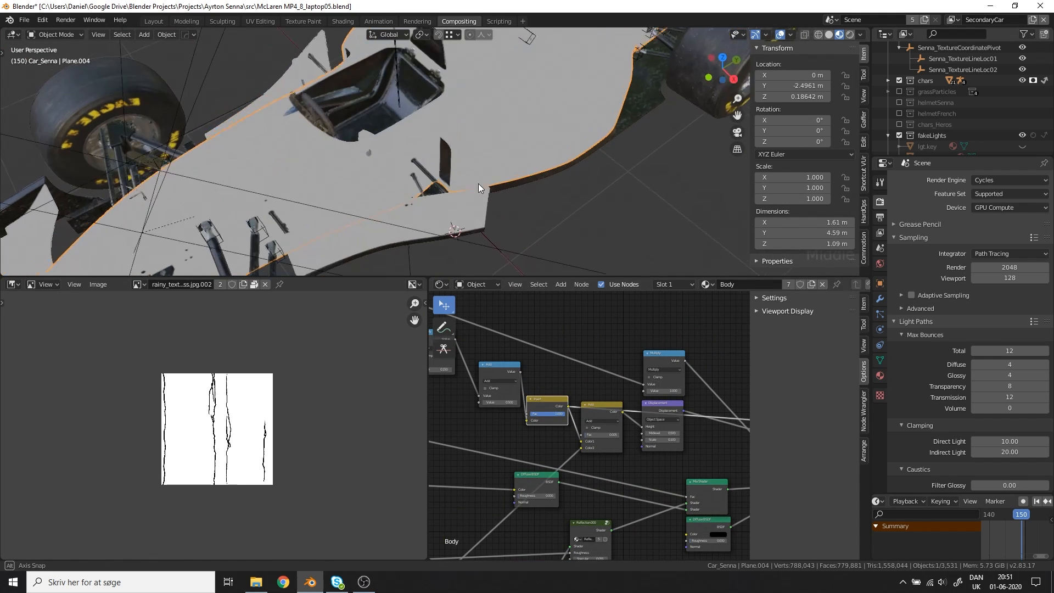
scroll(341, 198, "up", 3)
middle_click_drag(340, 198, 555, 154, "shift")
middle_click_drag(357, 173, 358, 174, "ctrl")
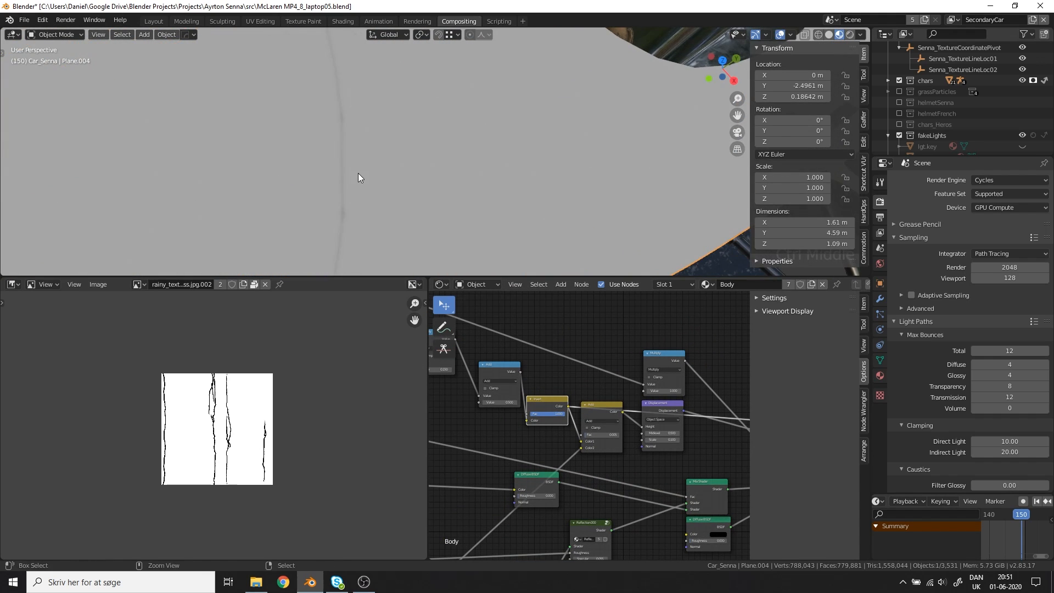
Preview the final Mix Shader on the body and examine the displaced panel line ahead of the cockpit.
scroll(358, 174, "down", 4)
middle_click_drag(577, 368, 515, 368)
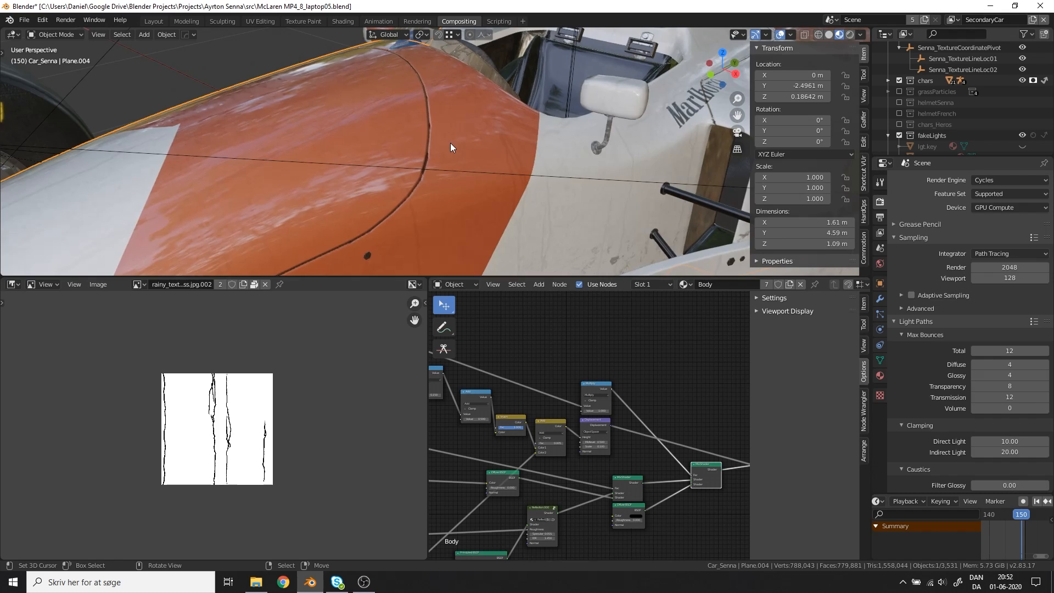
scroll(462, 135, "up", 1)
scroll(461, 139, "down", 3)
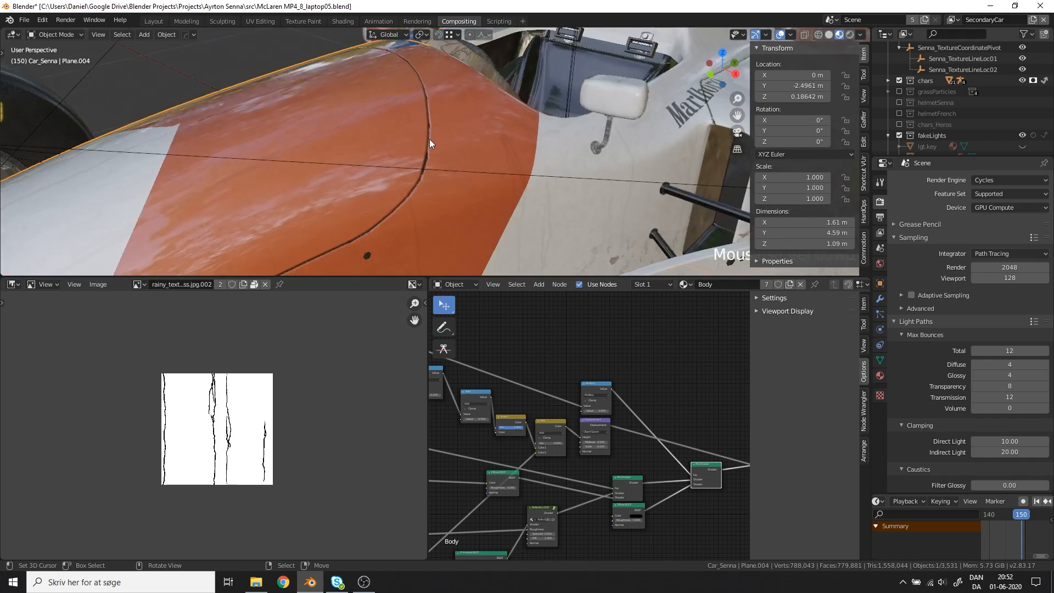
mouse_move(429, 139)
middle_mouse_down("shift")
mouse_move(472, 134)
mouse_move(445, 126)
middle_mouse_up("shift")
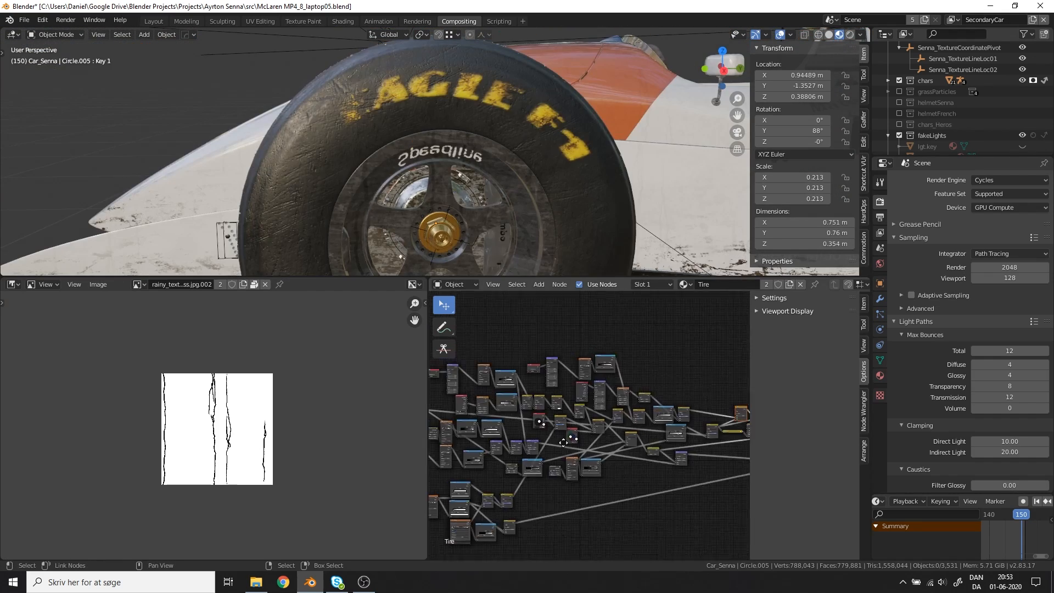
Preview the Tire_Color.png texture of the Tire material and inspect the yellow lettering up close.
middle_click_drag(564, 442, 626, 389)
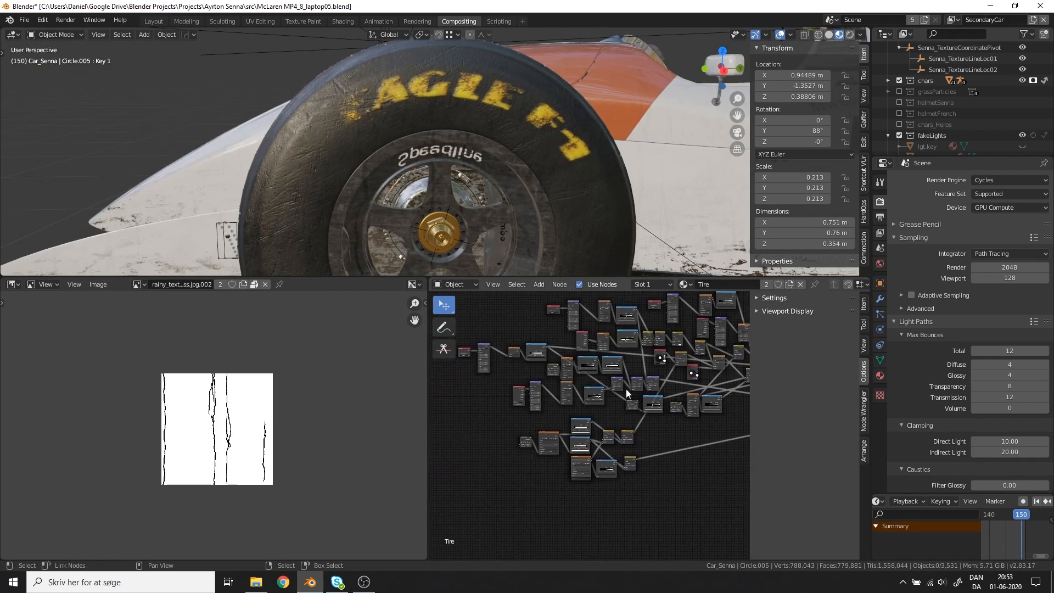
scroll(639, 415, "up", 3)
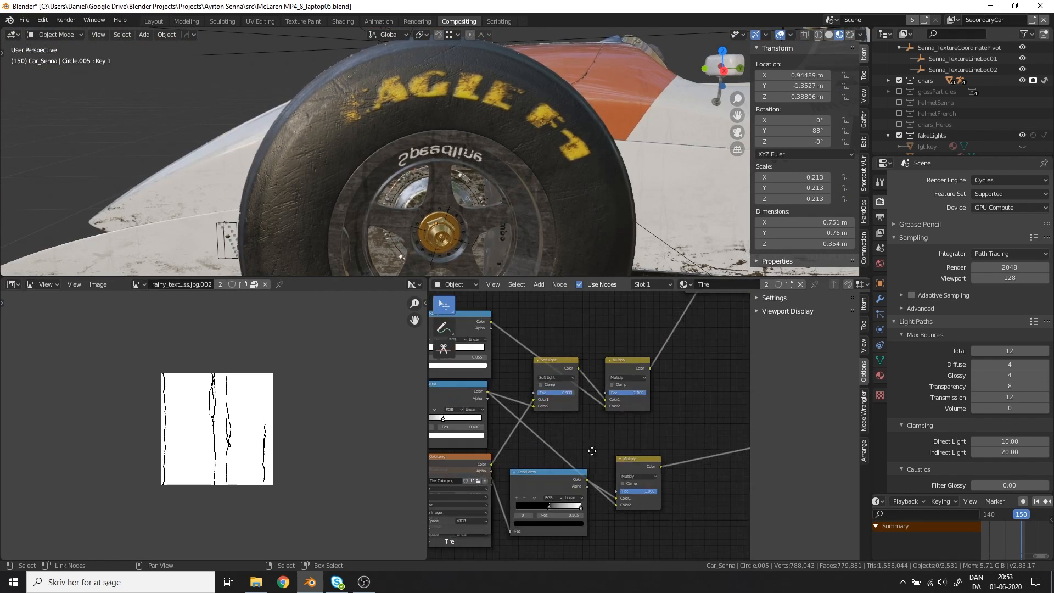
left_click(677, 403, "ctrl+shift")
middle_click_drag(444, 410, 529, 400)
scroll(529, 400, "up", 3)
left_click(529, 400, "ctrl+shift")
middle_click_drag(577, 445, 526, 395)
left_click(594, 439, "ctrl+shift")
middle_click_drag(439, 122, 411, 143)
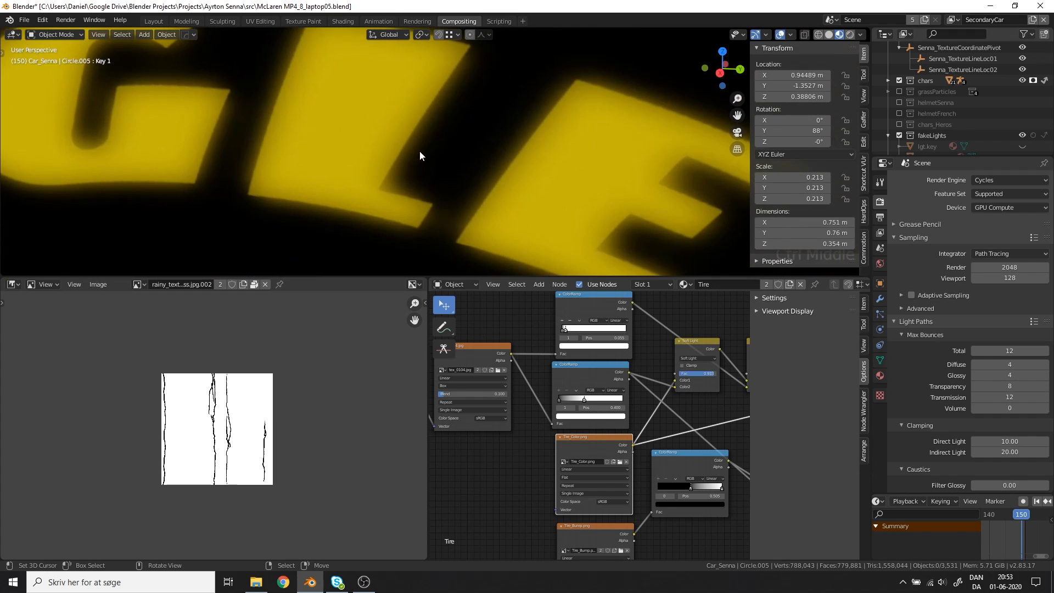
Preview the two wear ColorRamps and the Soft Light mix in turn on the tire lettering.
middle_click_drag(616, 324, 595, 380)
scroll(595, 380, "down", 3)
left_click(590, 378, "ctrl+shift")
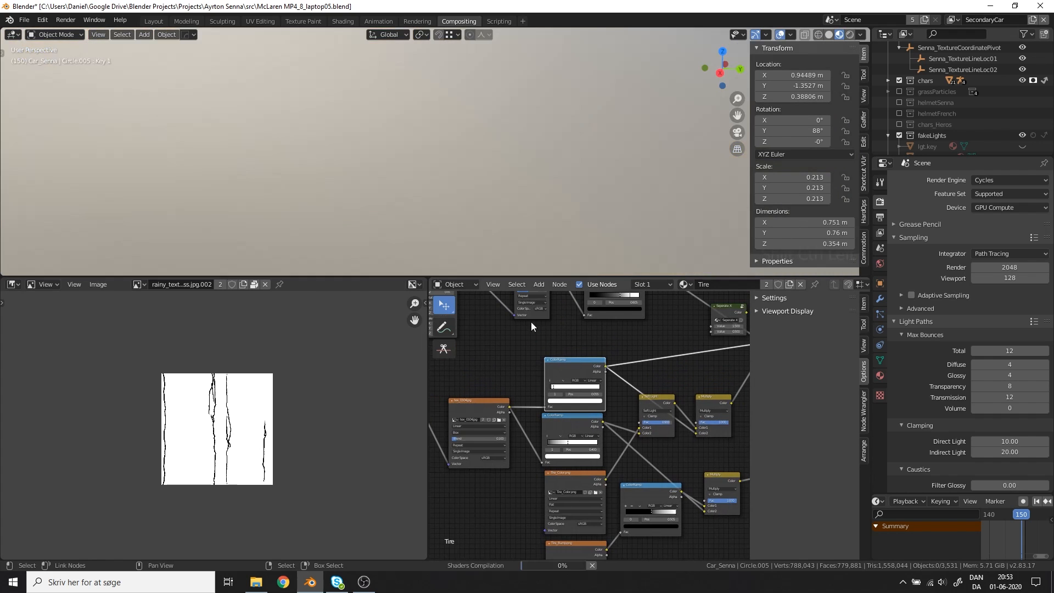
scroll(419, 143, "down", 8)
left_click(586, 420, "ctrl+shift")
left_click(654, 396, "ctrl+shift")
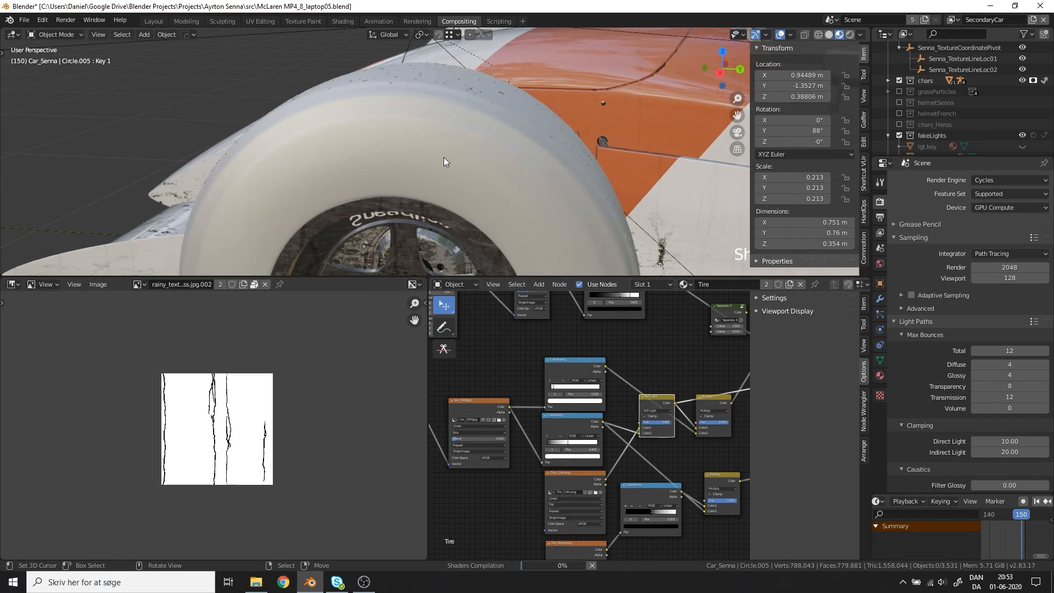
scroll(444, 157, "up", 5)
scroll(671, 421, "up", 2)
scroll(670, 417, "up", 2)
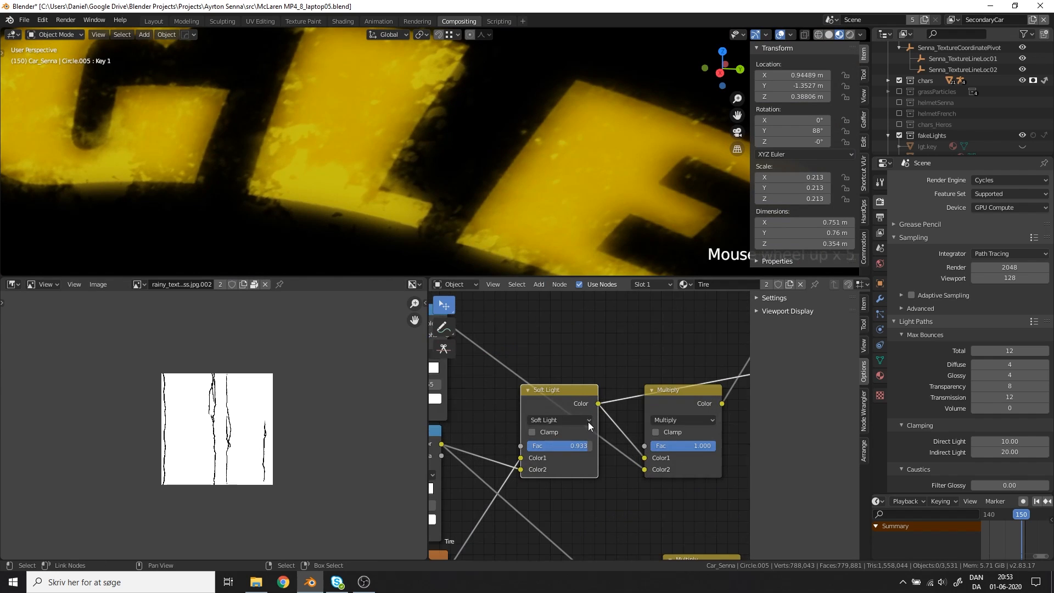
Preview the Multiply node following Soft Light and examine the worn EAGLE F1 lettering on the tire.
left_click(686, 401, "ctrl+shift")
scroll(372, 91, "down", 5)
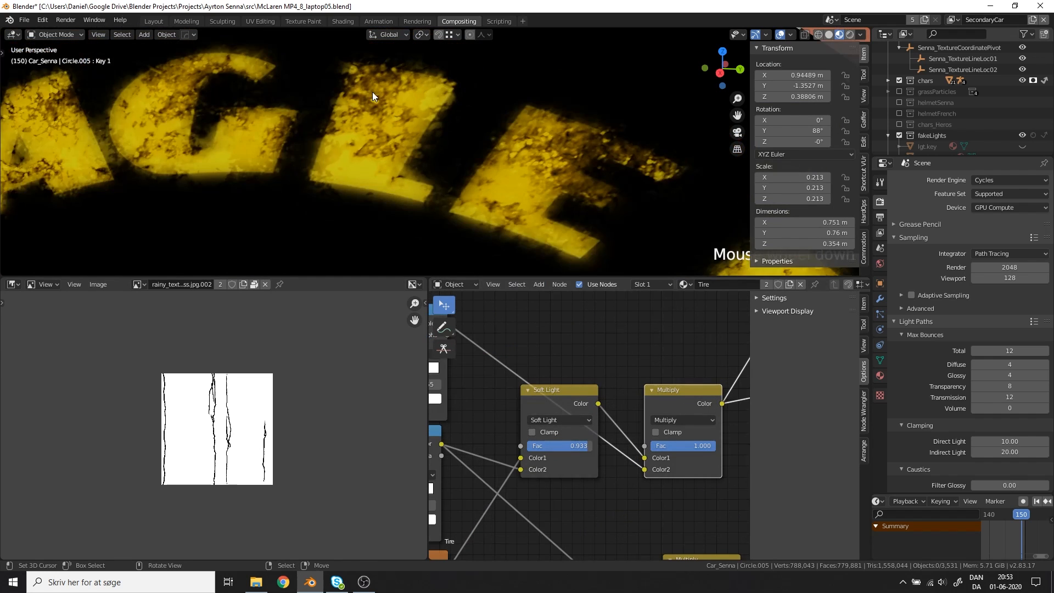
middle_click_drag(361, 123, 431, 121)
scroll(432, 116, "down", 2)
scroll(604, 406, "down", 5)
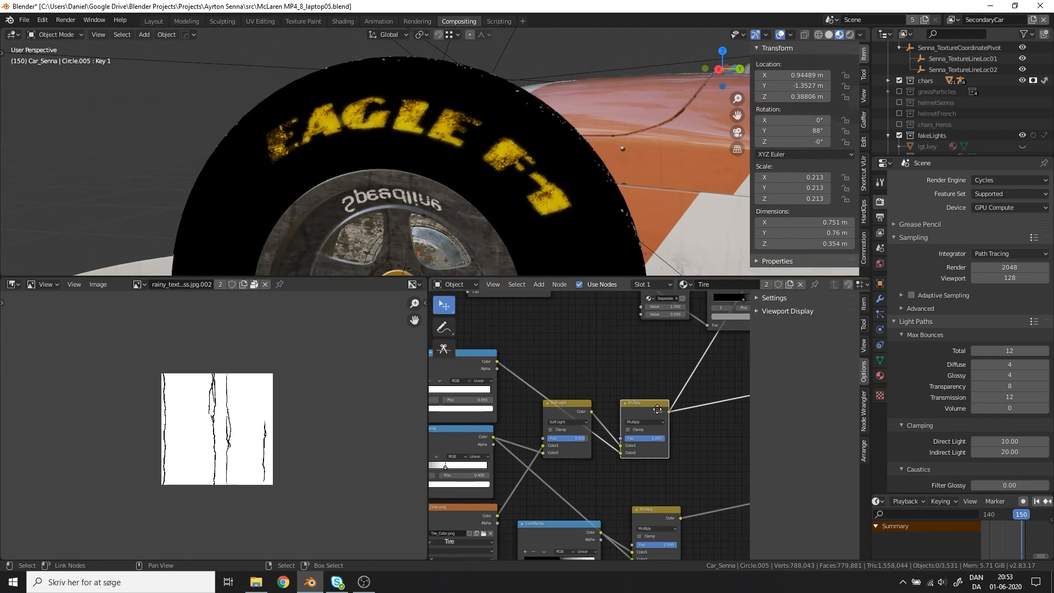
middle_click_drag(606, 397, 605, 415)
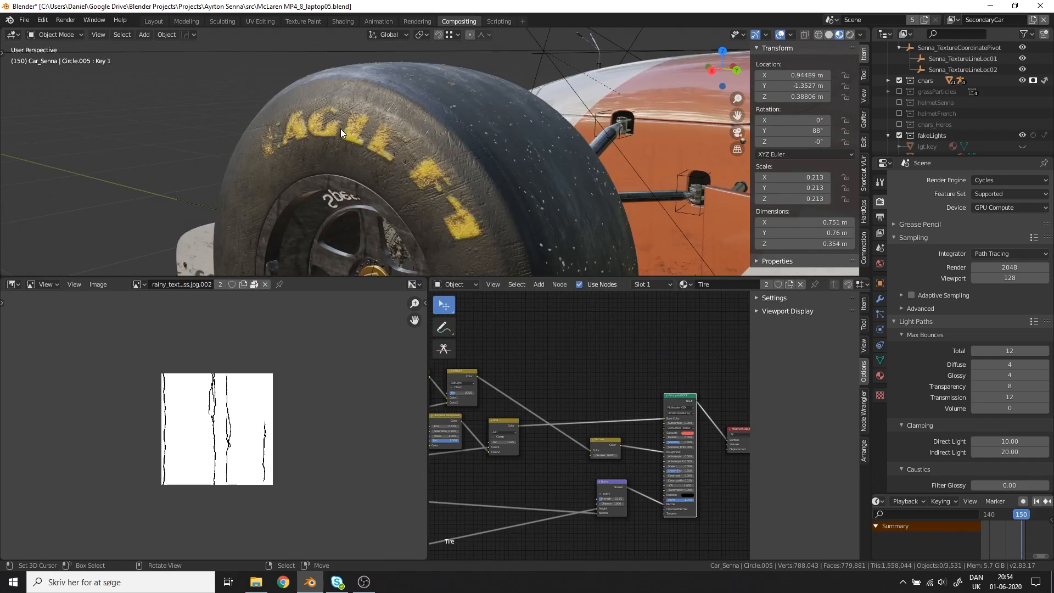
Inspect the finished tire shader on the sidewall and tread from several angles.
middle_click_drag(340, 128, 454, 170)
scroll(417, 102, "down", 4)
scroll(412, 144, "up", 8)
scroll(453, 167, "down", 10)
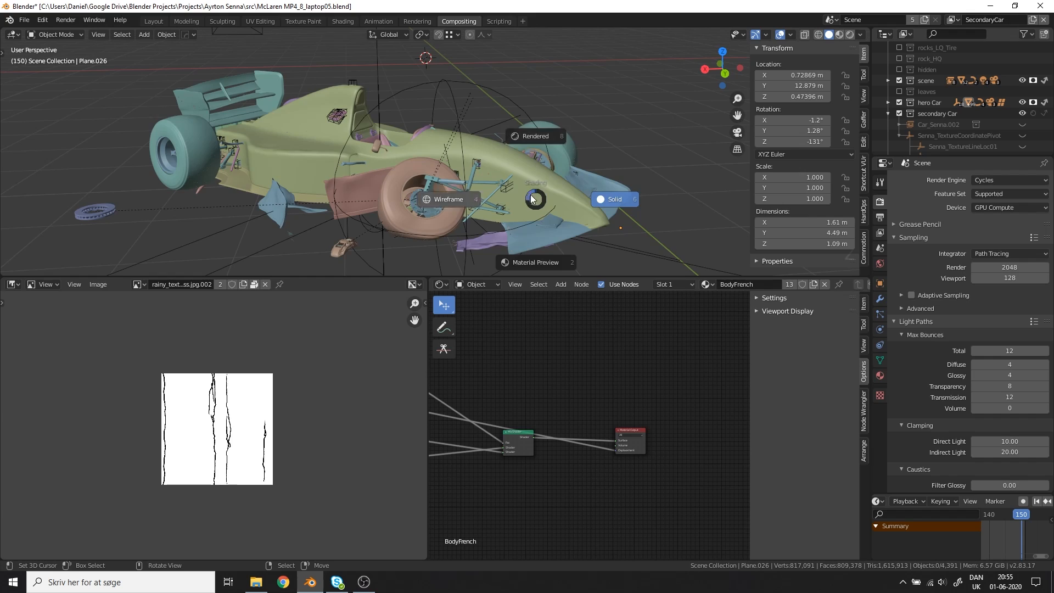
Select the loose brake caliper lying beside the wrecked car and inspect it with the surrounding debris.
mouse_move(477, 220)
middle_mouse_down()
mouse_move(467, 223)
mouse_move(439, 183)
middle_mouse_up()
mouse_move(505, 188)
middle_mouse_down()
mouse_move(394, 180)
mouse_move(509, 202)
middle_mouse_up()
scroll(391, 199, "up", 3)
left_click(391, 199)
middle_click_drag(391, 199, 441, 230)
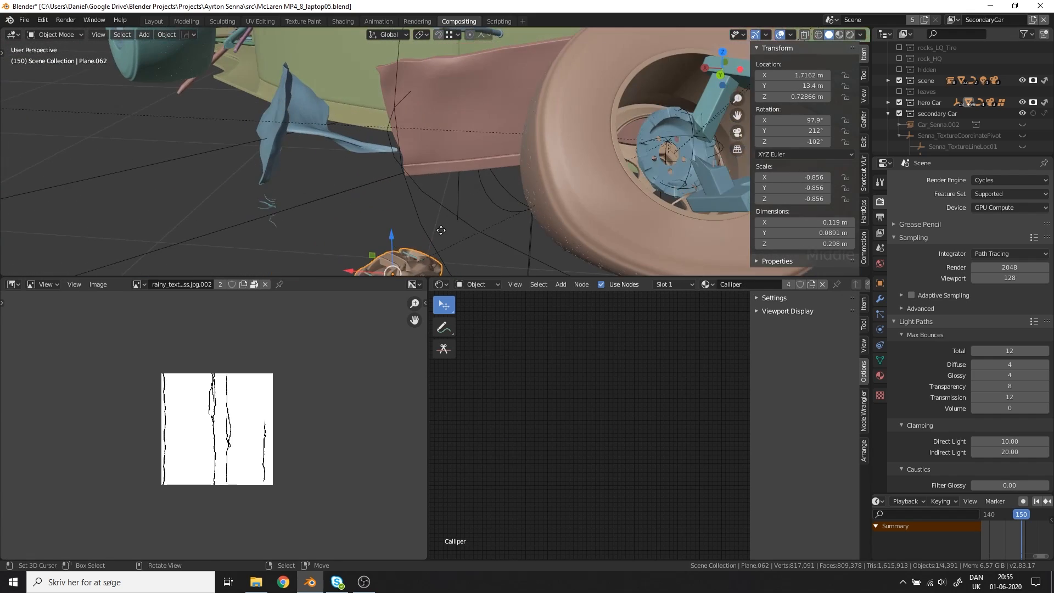
left_click(414, 208)
scroll(434, 184, "down", 4)
Select the ribbon grass stuck inside the front wheel and show its material settings.
middle_click_drag(559, 160, 503, 261)
right_click(582, 173)
key("ctrl+shift+period")
left_click(450, 196)
left_click(881, 375)
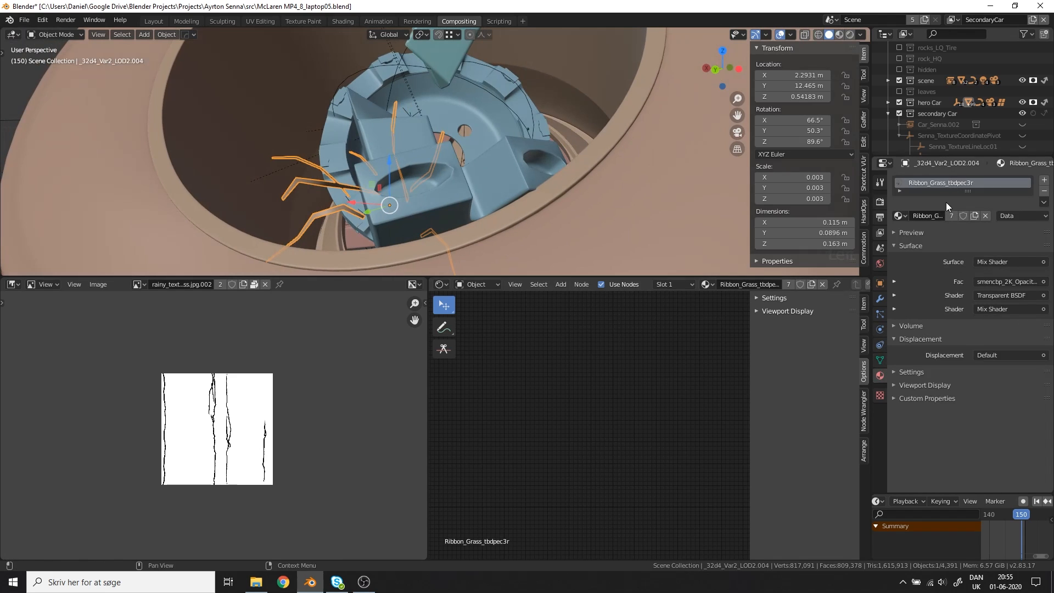
Cut a break line across the pointed arm of the Plane.066 bracket with the Knife tool and select its edges.
key("k")
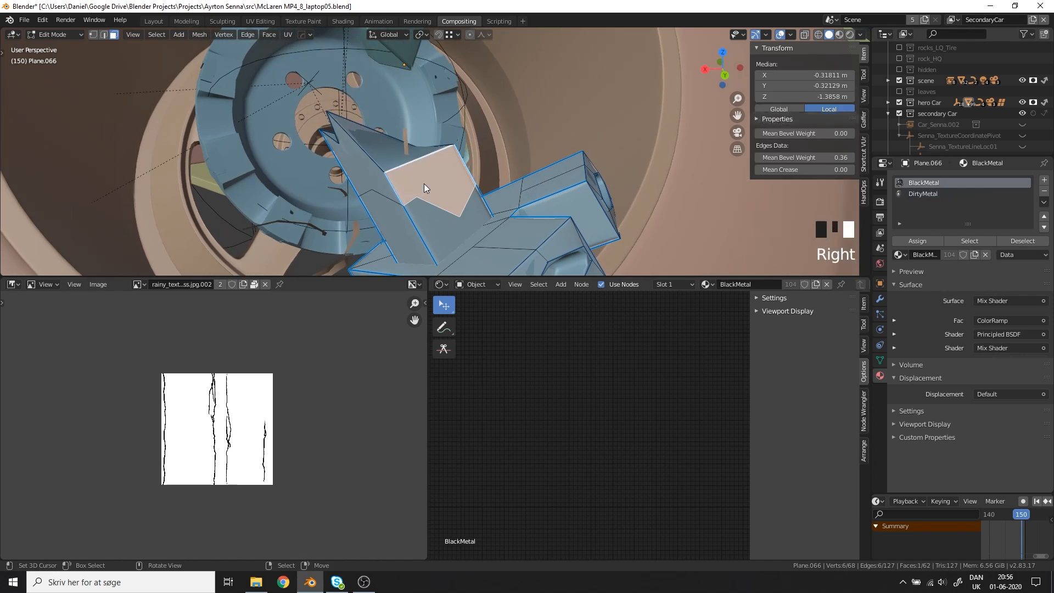
middle_click_drag(423, 175, 373, 160)
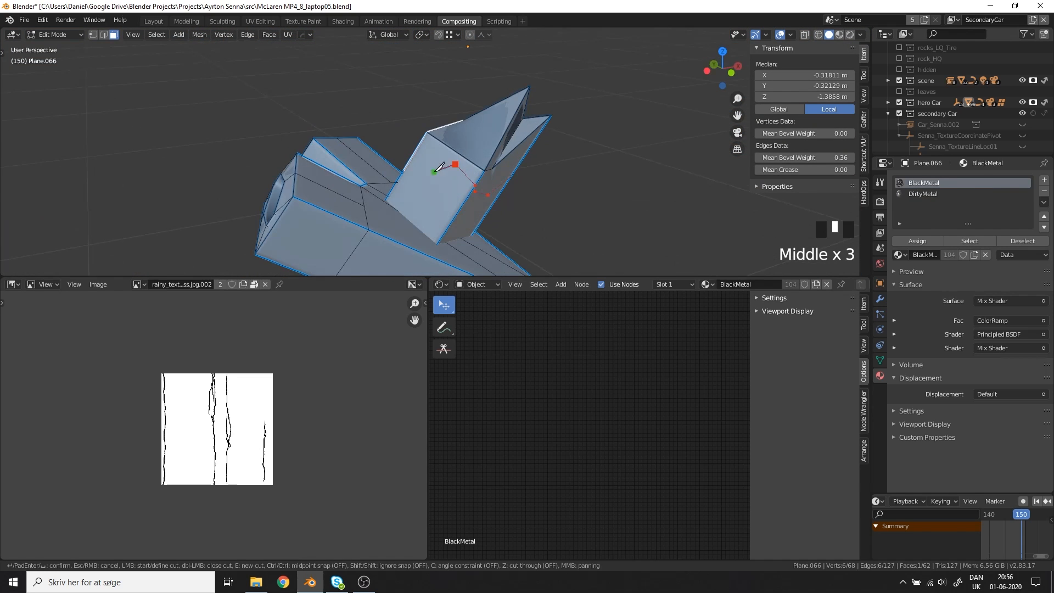
middle_click_drag(440, 178, 357, 170)
right_click(495, 170, "shift")
right_click(476, 140, "shift")
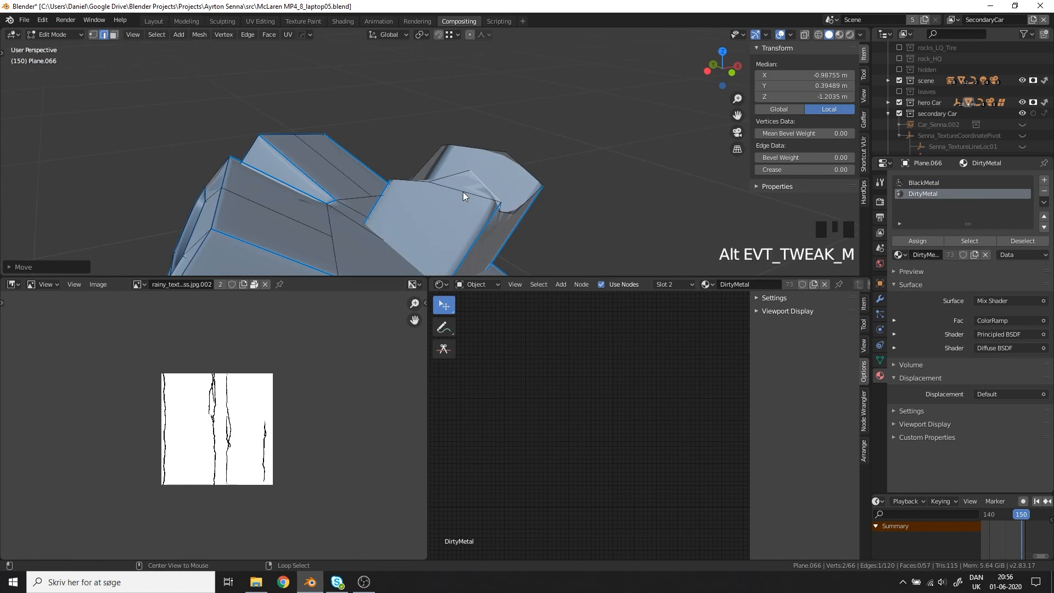
Select the linked geometry of the bracket's broken end and set its mean edge bevel weight to 0.10.
middle_click_drag(463, 192, 495, 194)
key("ctrl+l")
left_click_drag(805, 158, 783, 158)
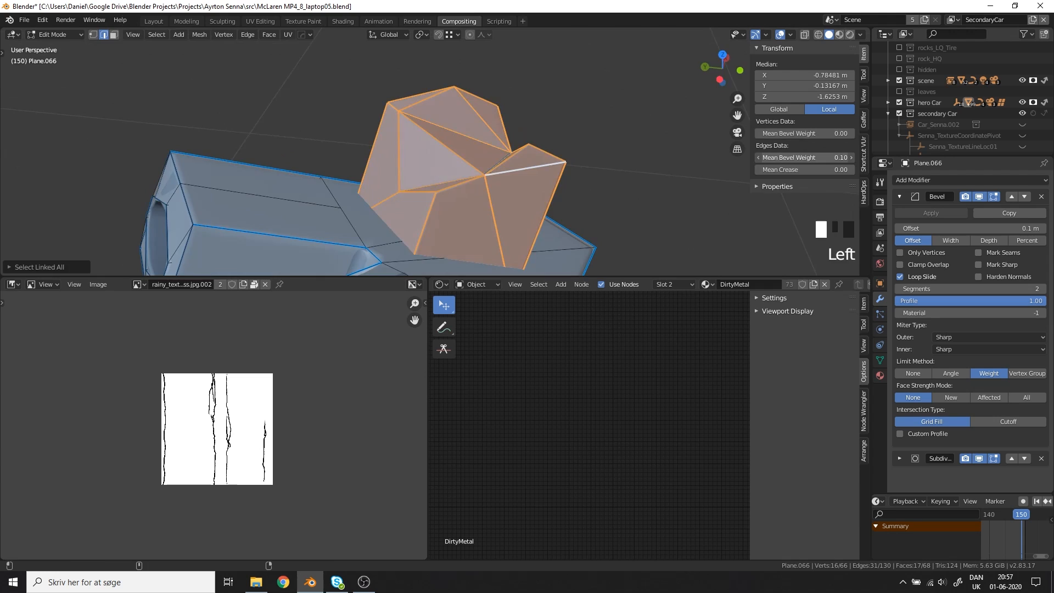
Delete the chosen geometry from the bracket's broken end and return to Object Mode.
right_click(459, 177, "shift")
middle_click_drag(494, 181, 526, 170)
key("x")
left_click(525, 169)
key("Tab")
scroll(434, 162, "down", 3)
middle_click_drag(434, 163, 463, 114)
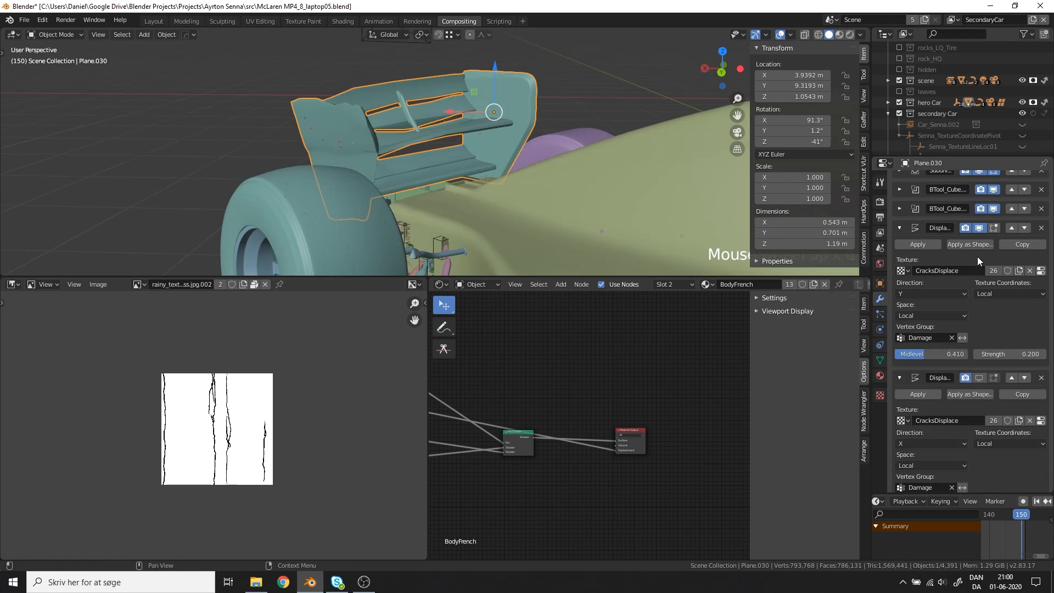
Show the rear wing's CracksDisplace Displace modifiers in the viewport and inspect the deformed wing.
left_click(979, 272)
middle_click_drag(472, 162, 532, 61)
key("Tab")
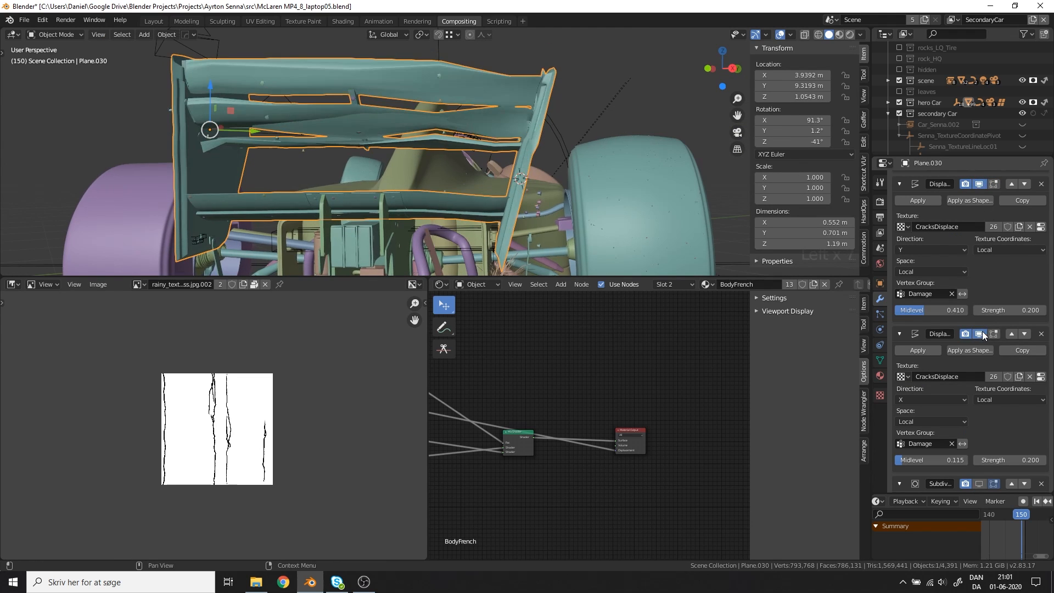
Examine the Damage vertex group's weights across the rear wing in Weight Paint mode.
scroll(961, 358, "up", 4)
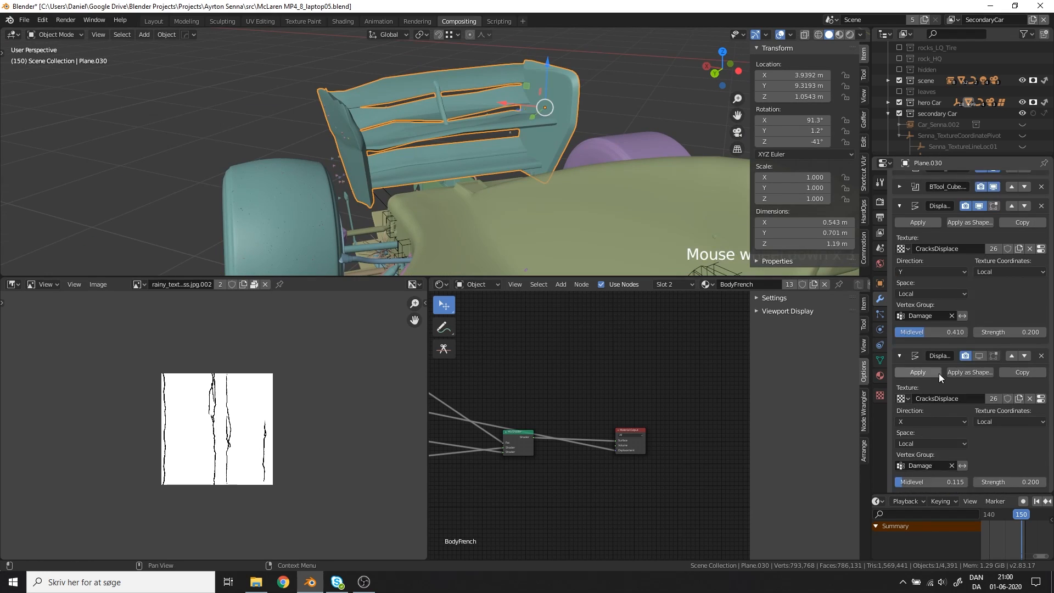
scroll(939, 377, "down", 1)
key("ctrl+Tab")
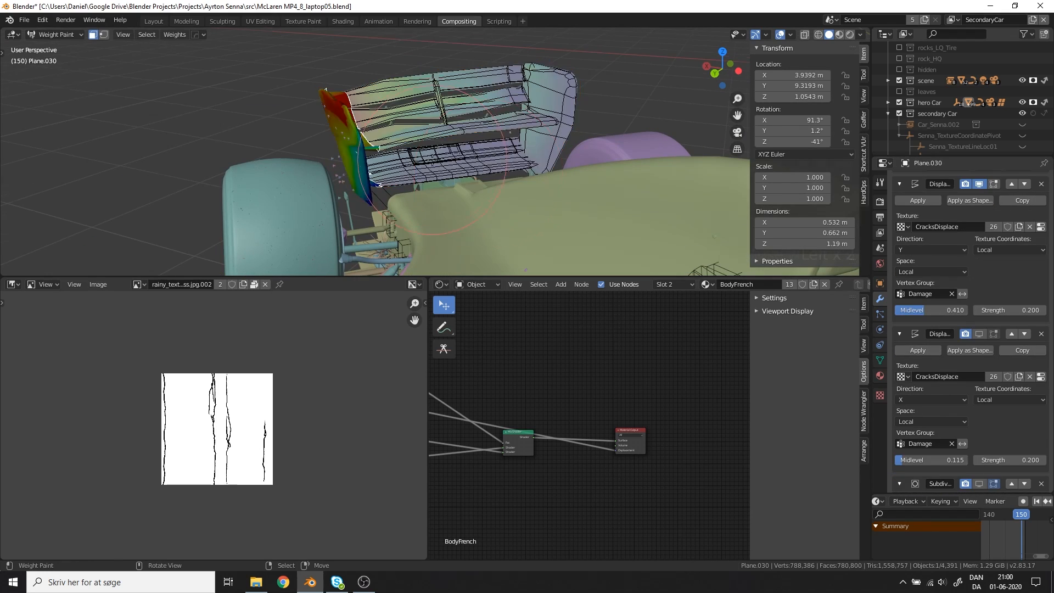
scroll(384, 164, "up", 4)
mouse_move(307, 165)
middle_mouse_down()
mouse_move(552, 160)
mouse_move(445, 198)
mouse_move(273, 187)
middle_mouse_up()
scroll(552, 160, "down", 4)
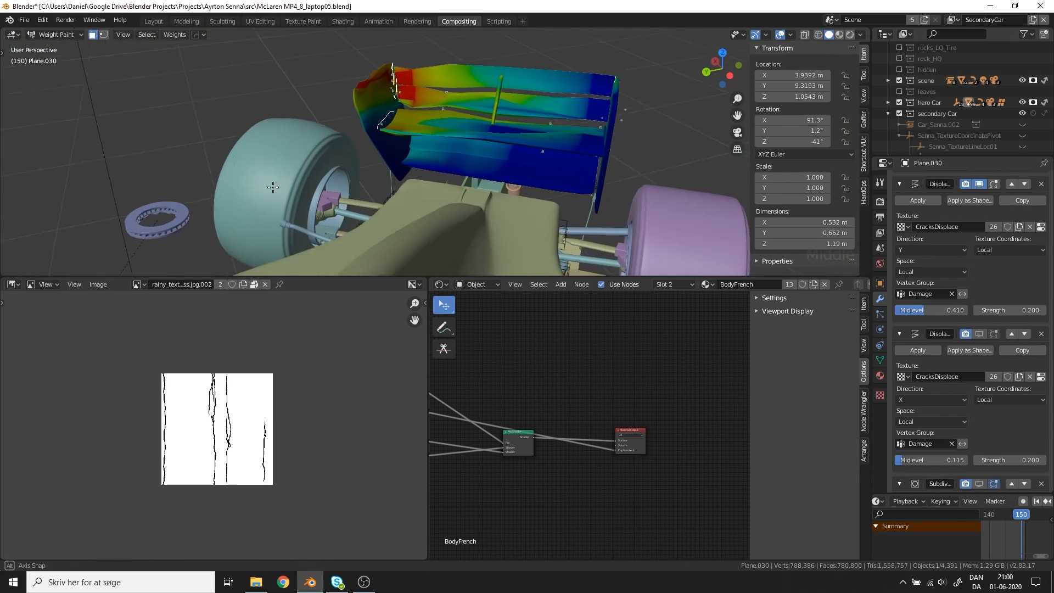
middle_click_drag(373, 81, 417, 110)
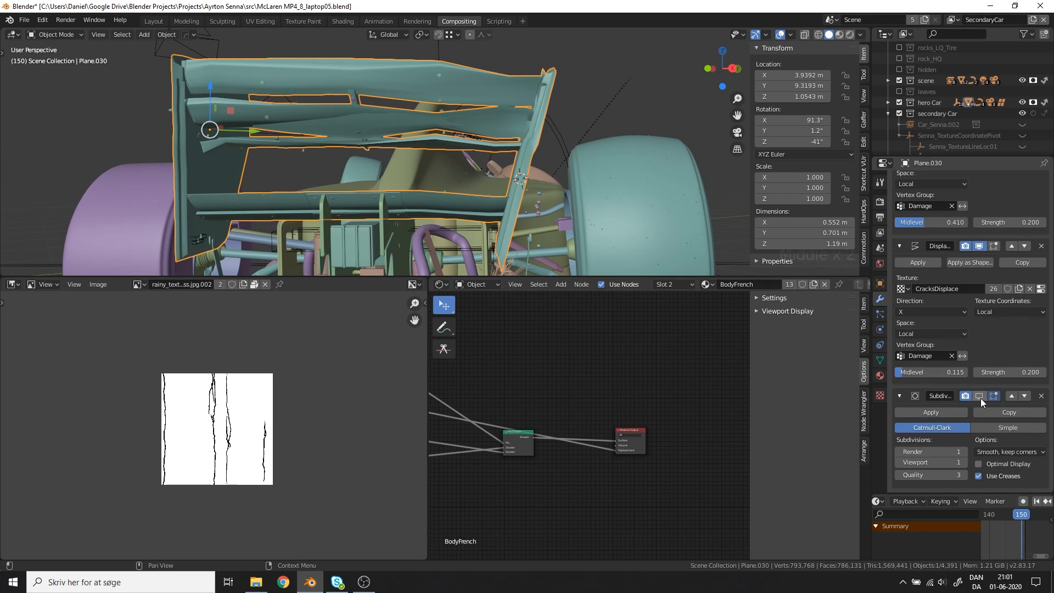
Enable viewport display of the rear wing's Subdivision modifier and inspect the smoothed damage.
left_click(980, 396)
middle_click_drag(549, 159, 357, 137)
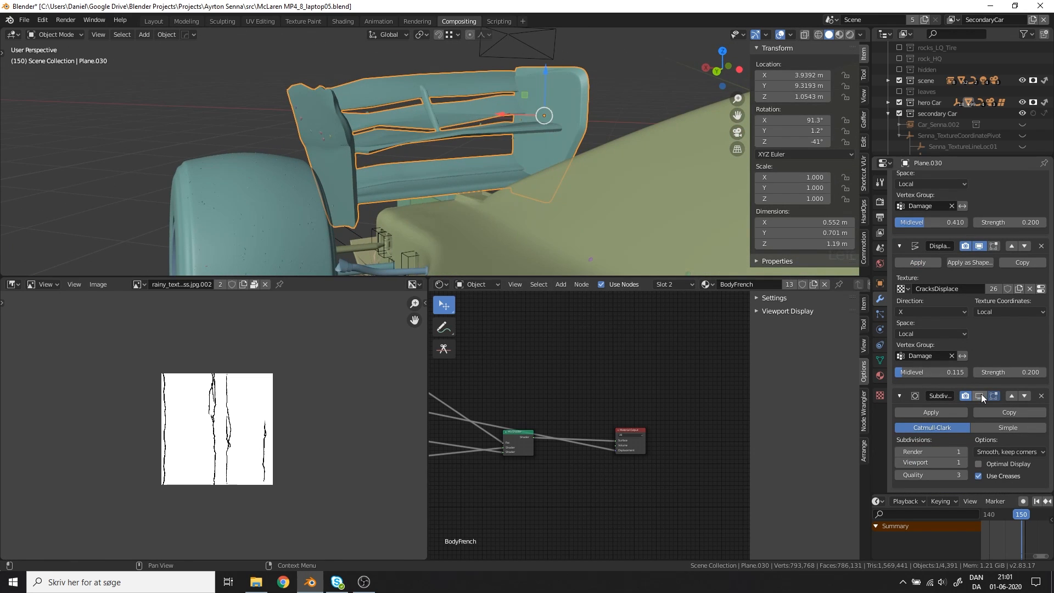
scroll(399, 147, "down", 5)
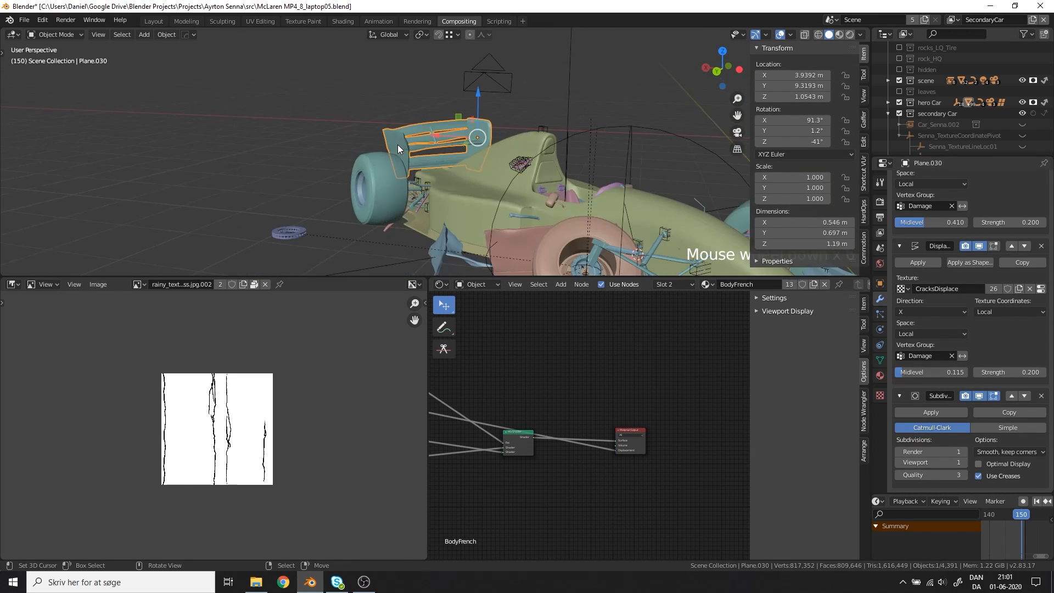
scroll(430, 167, "up", 7)
middle_click_drag(429, 167, 442, 130)
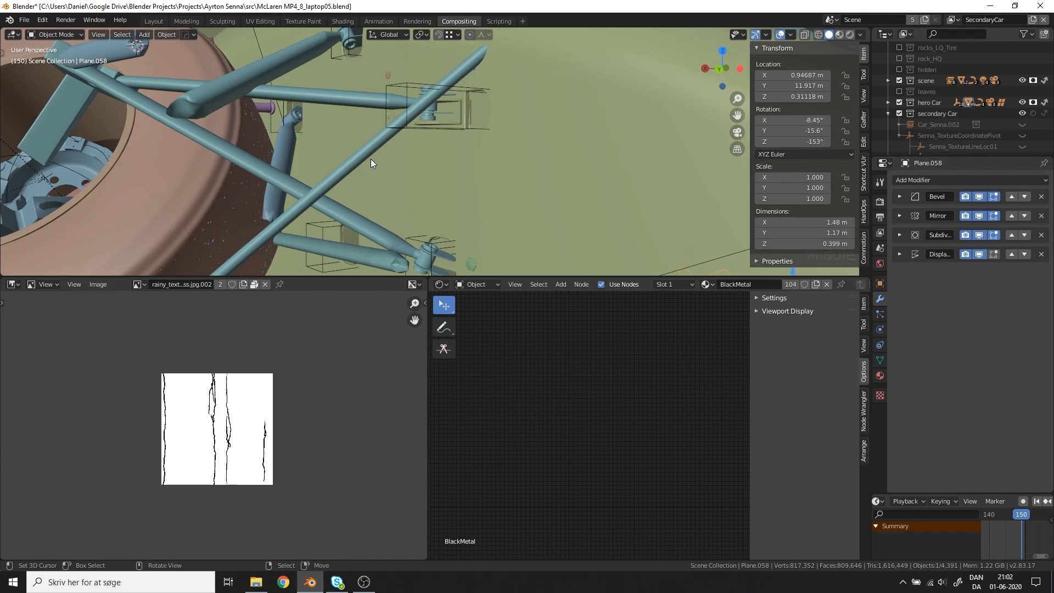
Examine the bent front suspension arms beside the body and move the selected part along the Z axis.
scroll(370, 159, "down", 7)
middle_click_drag(370, 159, 436, 165, "ctrl+shift")
scroll(254, 207, "down", 1)
middle_click_drag(451, 127, 459, 146)
scroll(457, 149, "up", 5)
scroll(418, 173, "down", 1)
key("g")
key("z")
scroll(449, 160, "down", 7)
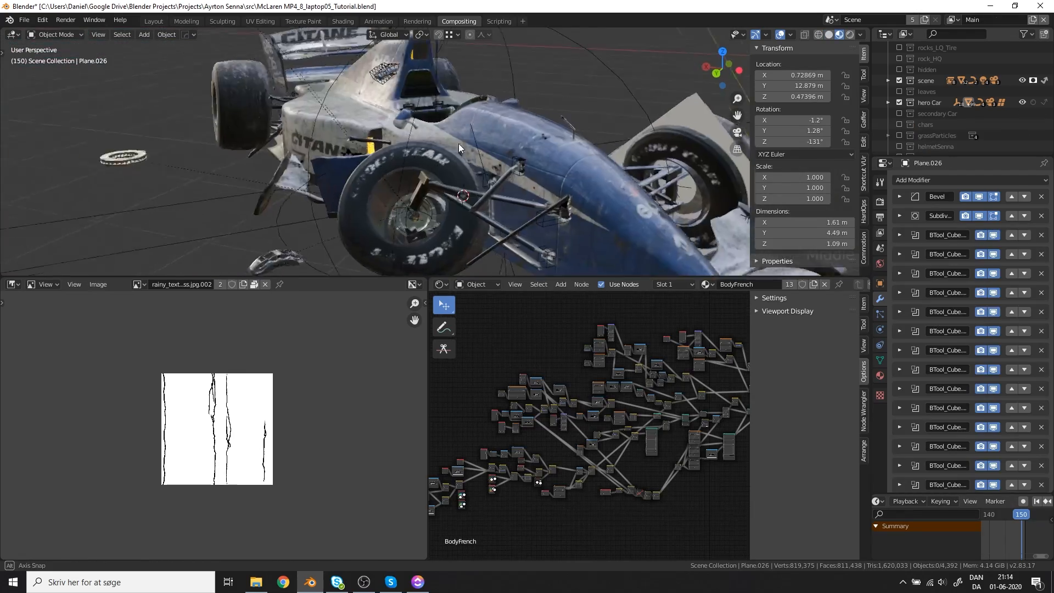
Inspect the torn openings around the suspension mounts and the broken nose tip of the blue wrecked body.
mouse_move(459, 144)
middle_mouse_down()
mouse_move(355, 129)
mouse_move(441, 137)
mouse_move(468, 120)
mouse_move(464, 146)
middle_mouse_up()
scroll(464, 146, "up", 5)
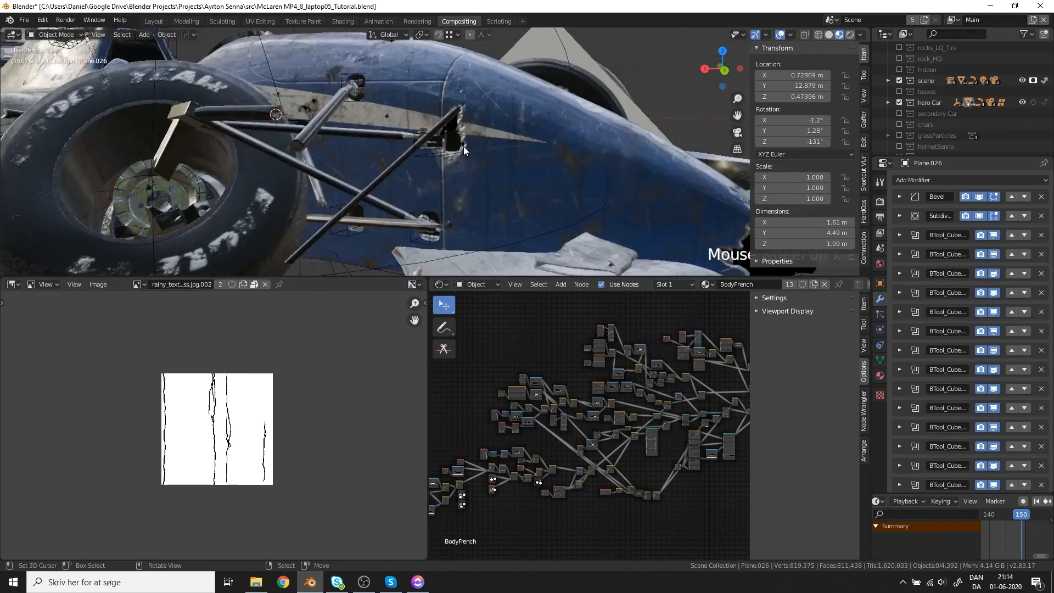
middle_click_drag(377, 177, 455, 138)
scroll(455, 139, "down", 1)
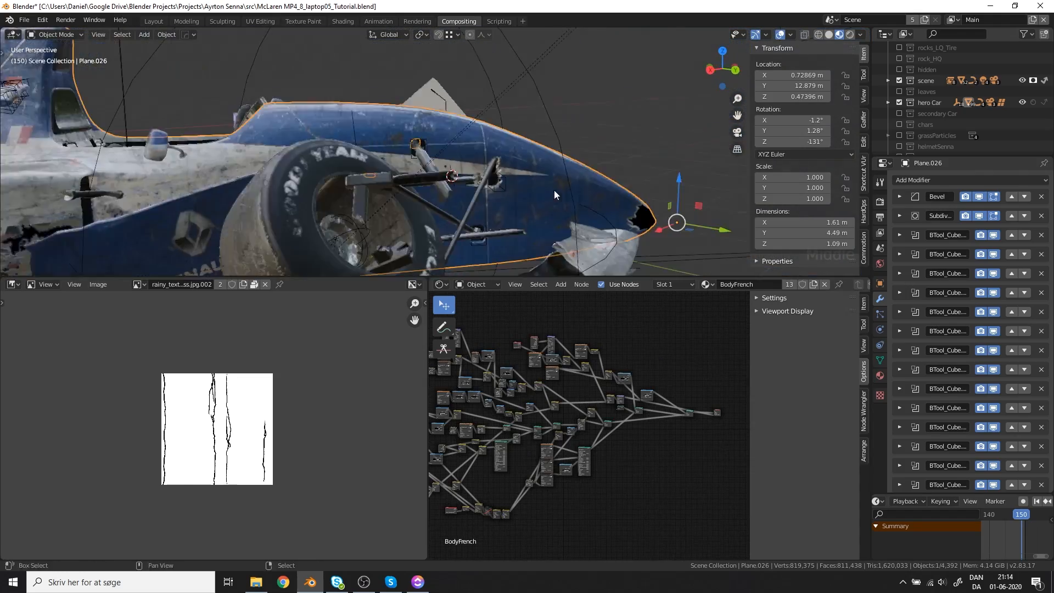
scroll(502, 222, "up", 5)
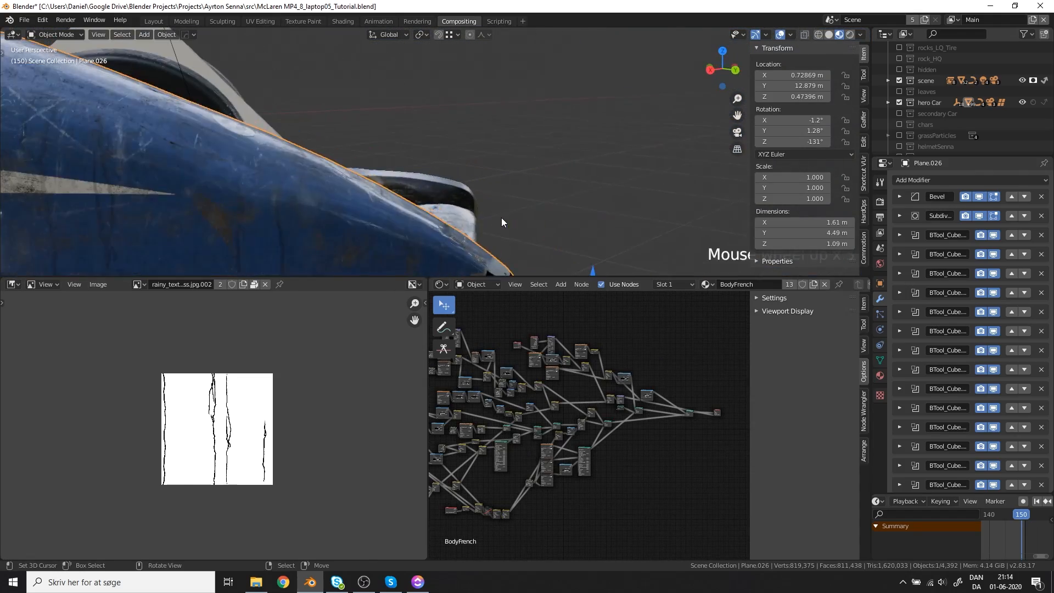
middle_click_drag(470, 215, 389, 237)
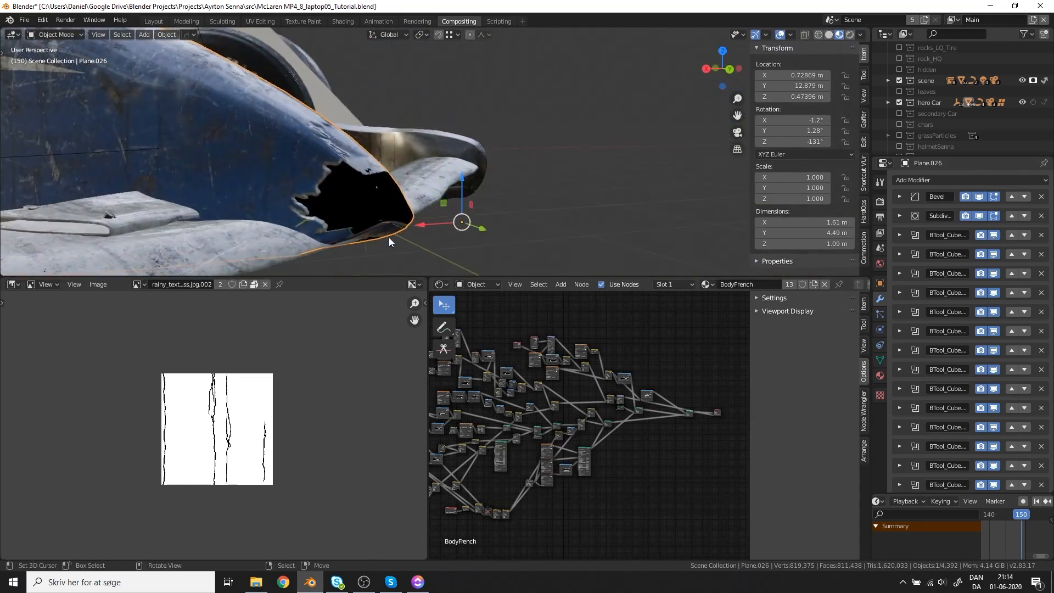
Preview the image texture feeding the ColorRamp in the BodyFrench material on the wrecked body.
scroll(591, 429, "up", 10)
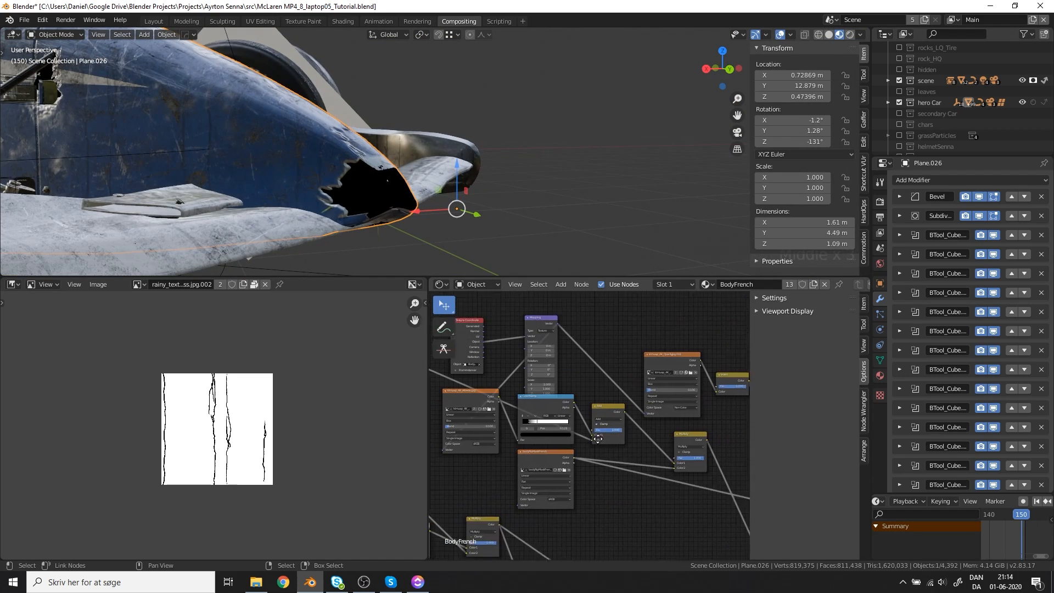
left_click(677, 449, "ctrl+shift")
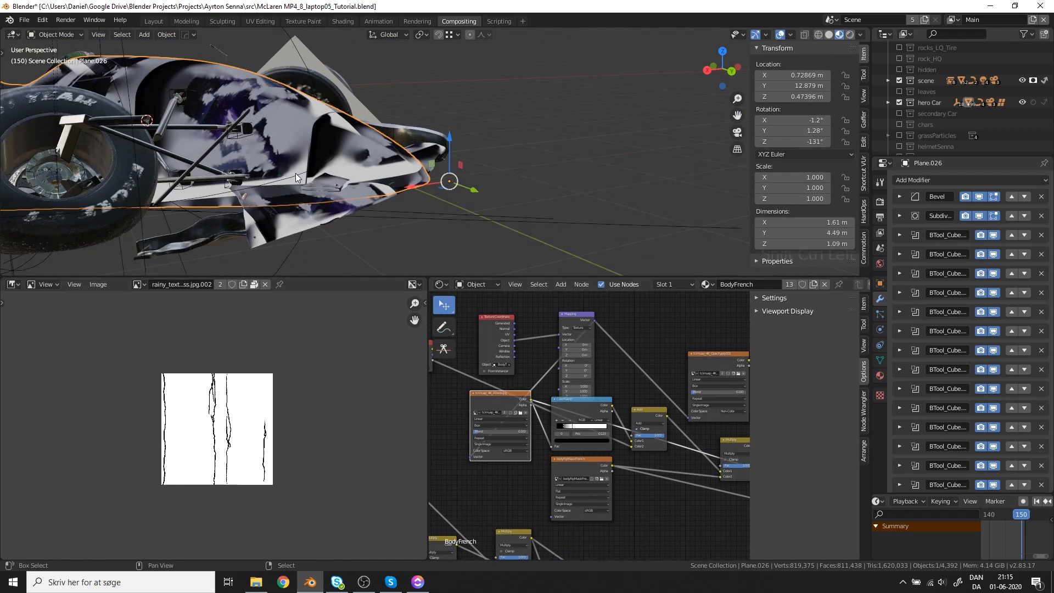
Preview the rip mask image texture of the BodyFrench material on the wrecked body and examine it around the suspension mount.
middle_click_drag(295, 173, 406, 176, "shift")
middle_click_drag(740, 445, 676, 416)
scroll(677, 416, "up", 1)
left_click(512, 439, "ctrl+shift")
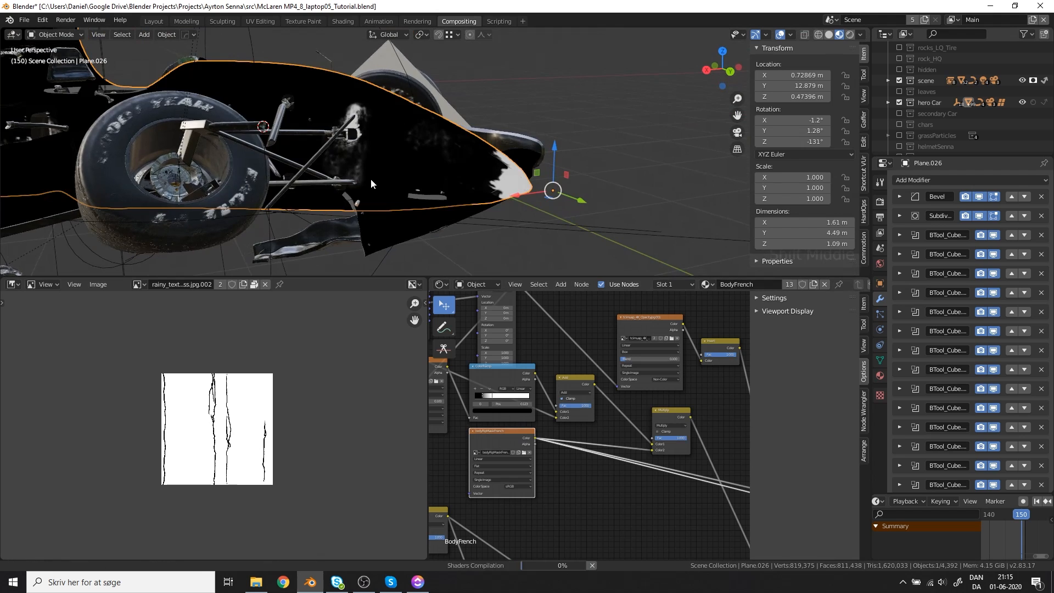
middle_click_drag(371, 180, 428, 203, "shift")
scroll(428, 203, "down", 2)
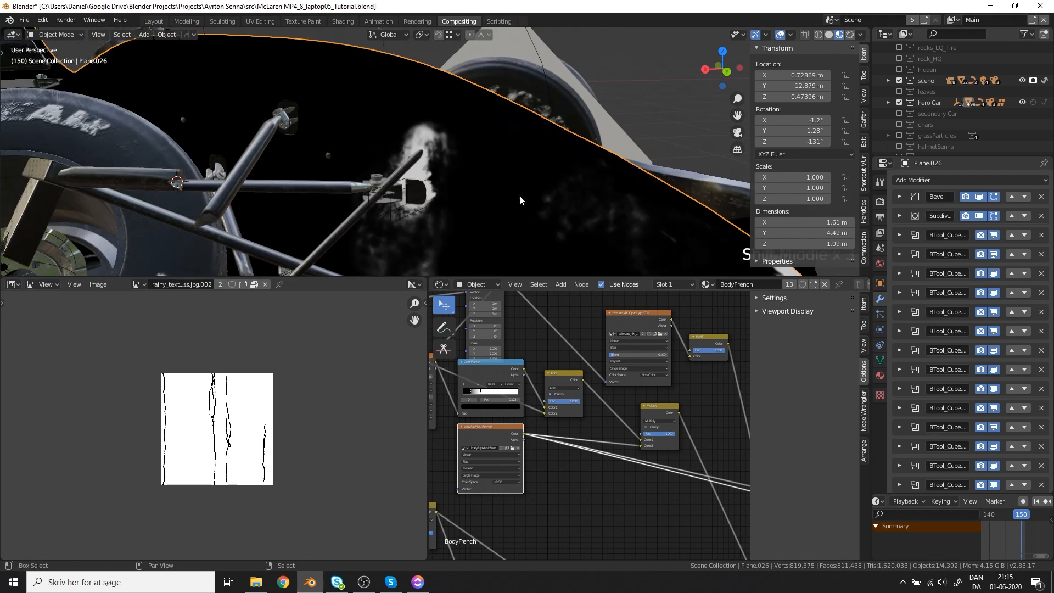
Examine the torn, transparent opening at the nose tip of the wrecked body and show its material properties.
middle_click_drag(520, 196, 472, 181, "shift")
middle_click_drag(472, 181, 387, 143, "ctrl")
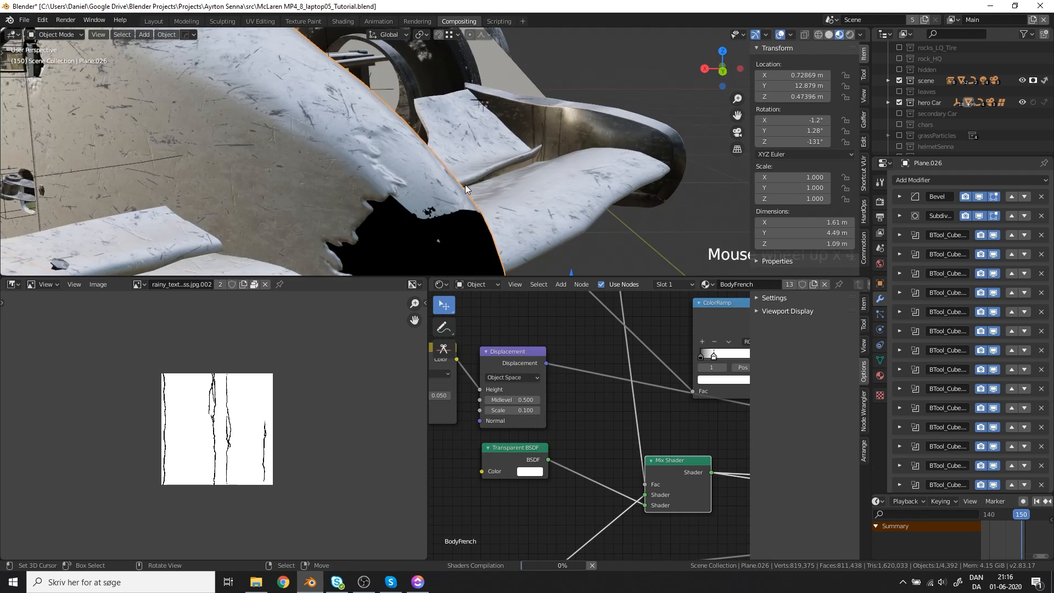
middle_click_drag(466, 184, 509, 202, "shift")
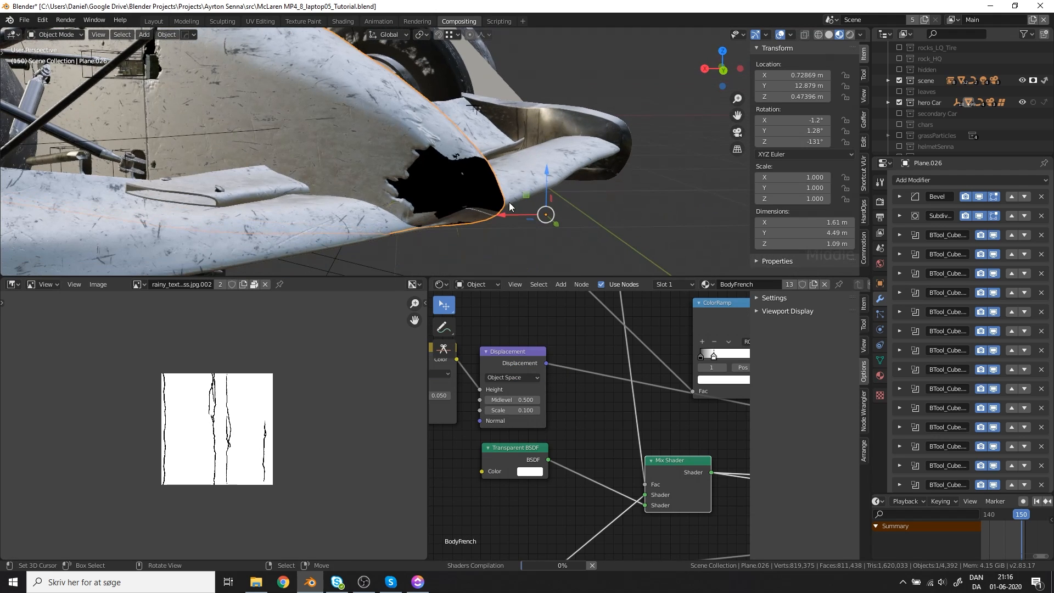
left_click(880, 374)
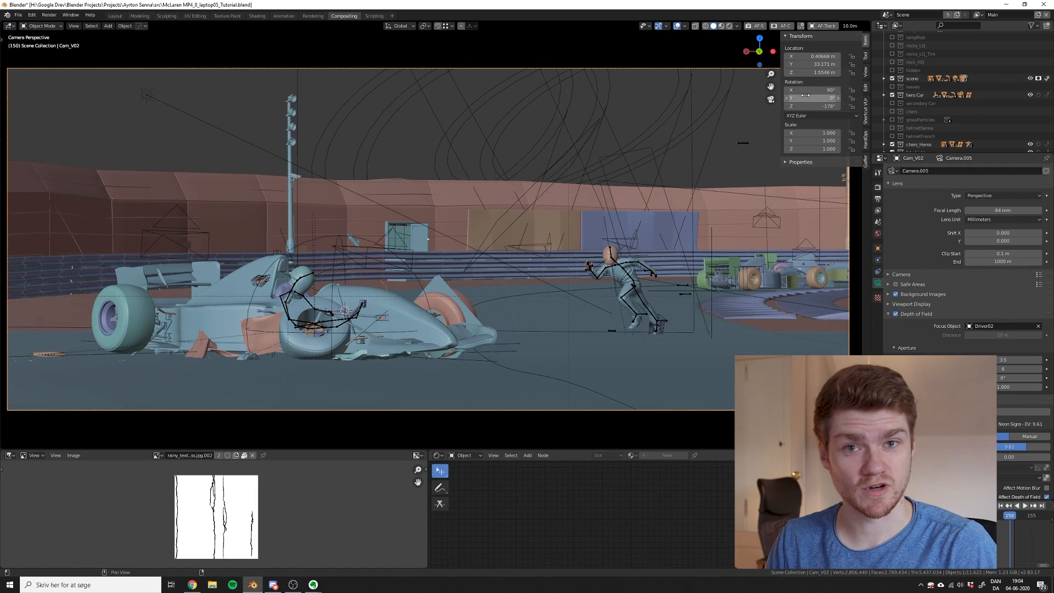
Adjust the Y rotation of the camera Cam_V02 that frames the crash scene.
left_click_drag(805, 95, 829, 95)
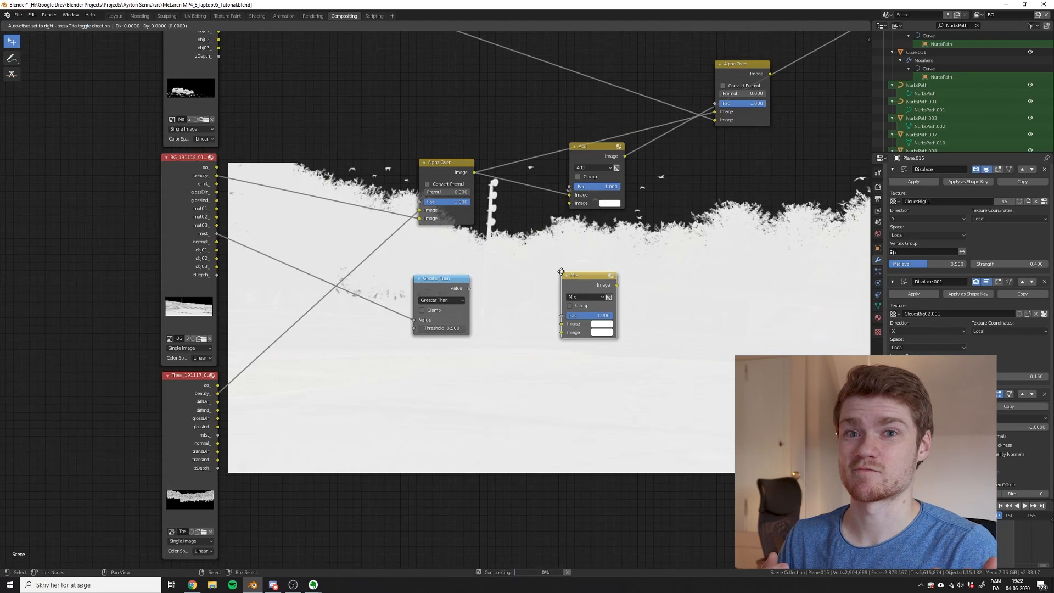
Place a Mix node beside the Greater Than node in the compositing node tree.
left_click_drag(480, 294, 546, 304)
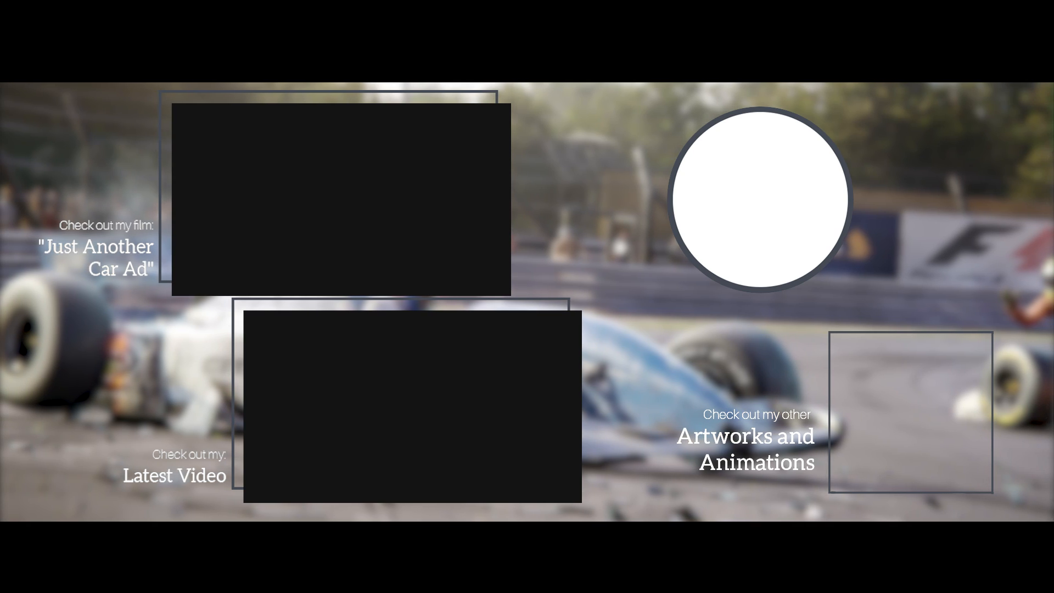